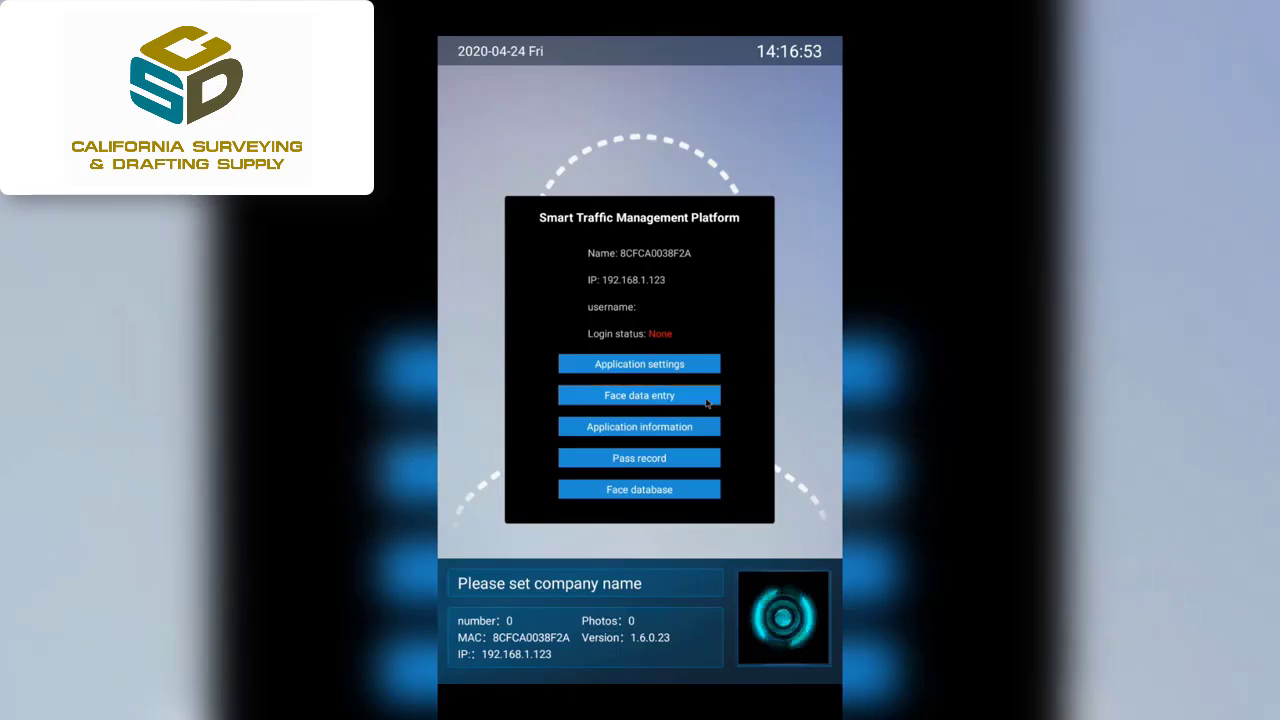
View the face data entry page and the device's application information.
click(707, 403)
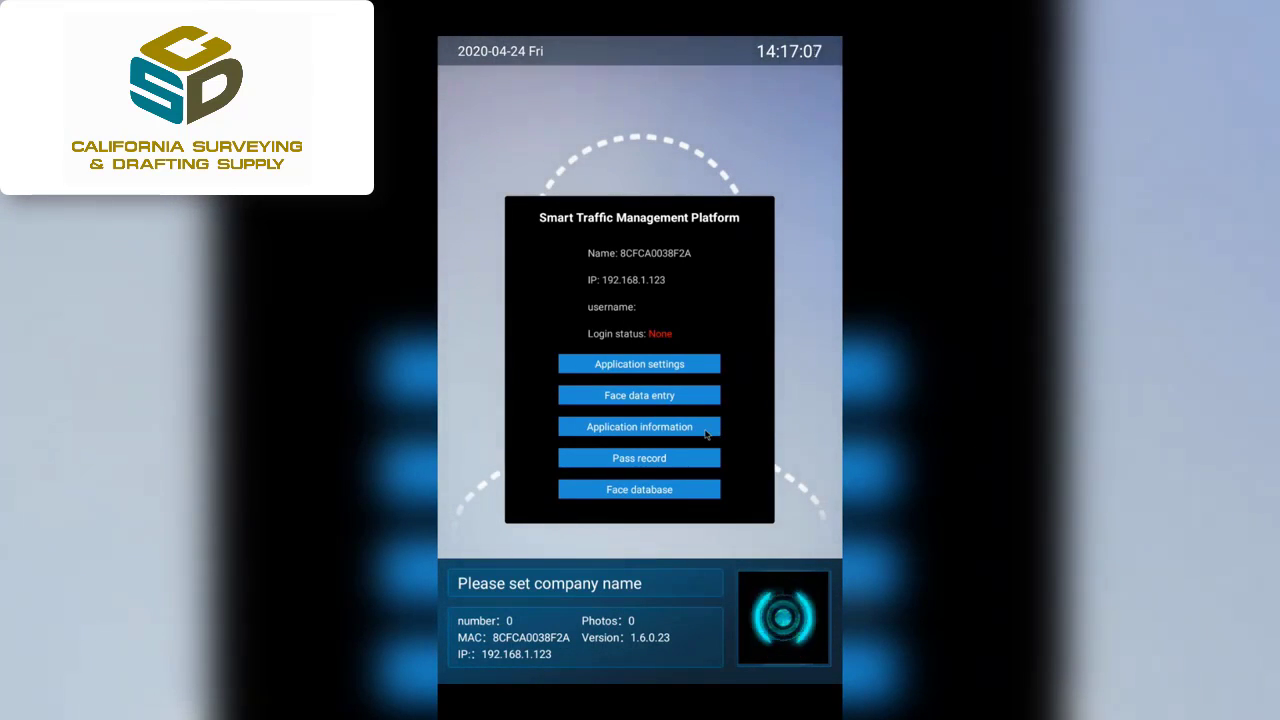
click(706, 429)
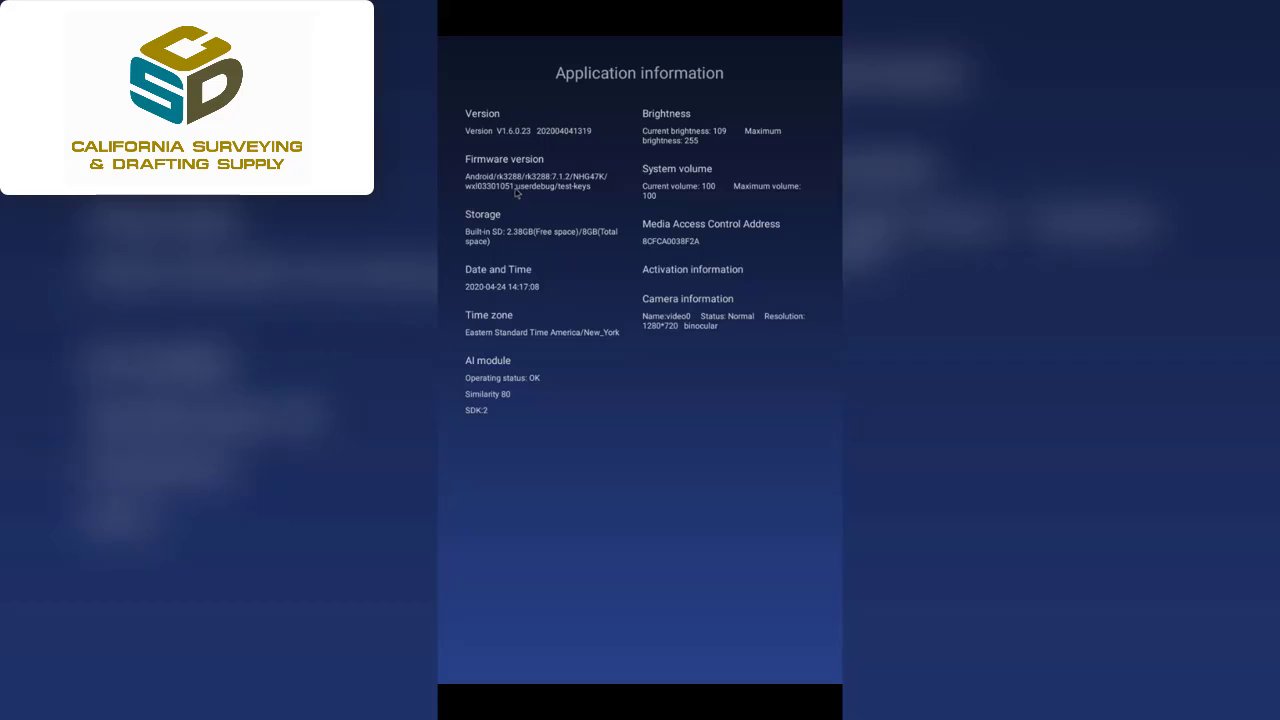
right_click(630, 308)
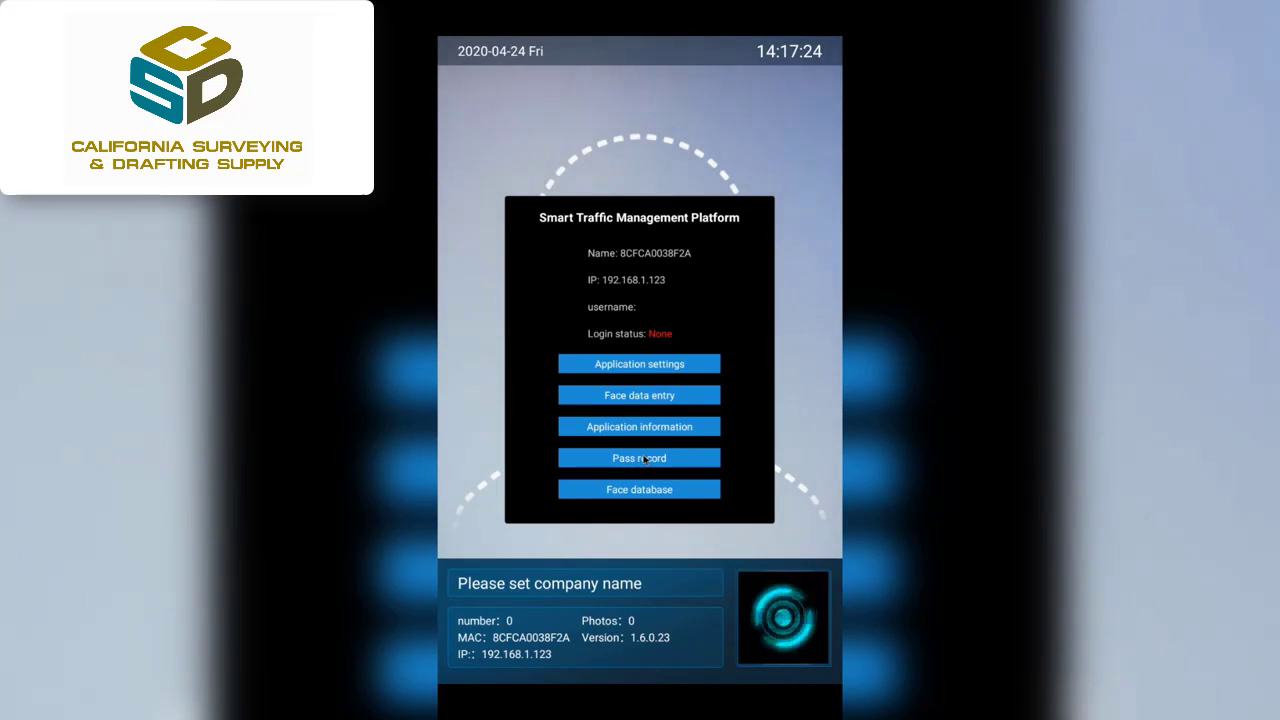
click(645, 459)
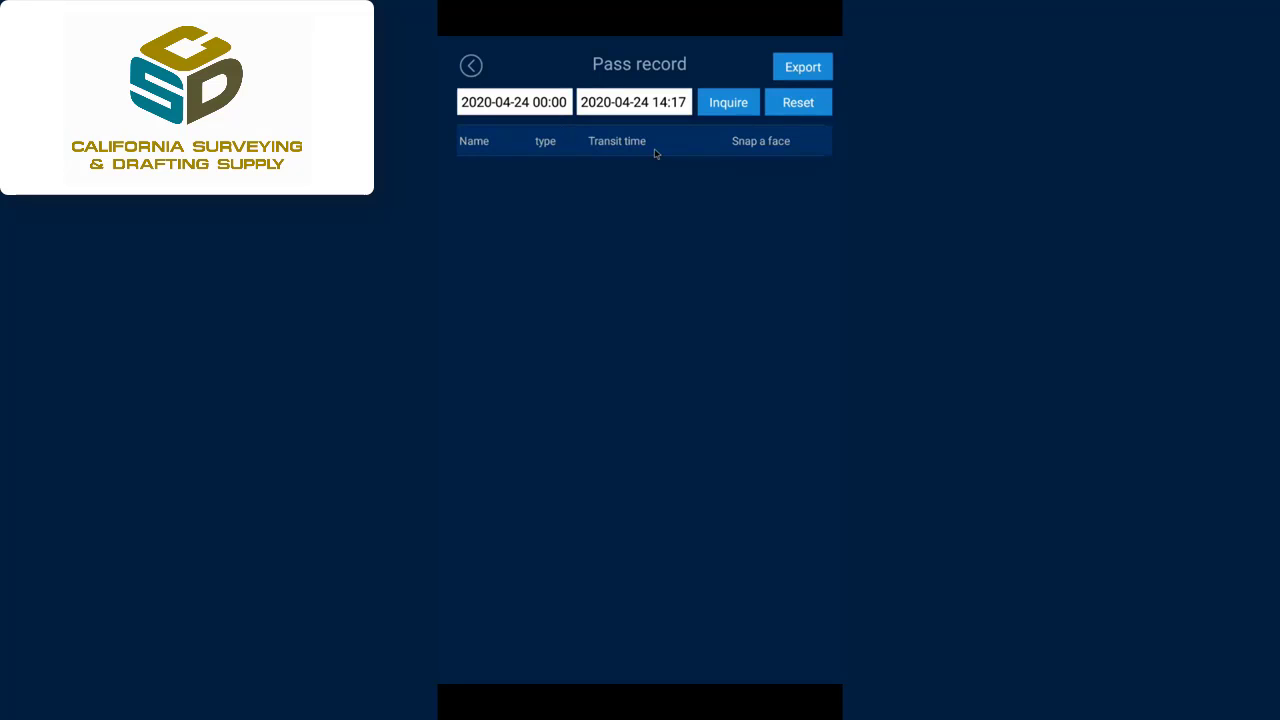
click(510, 104)
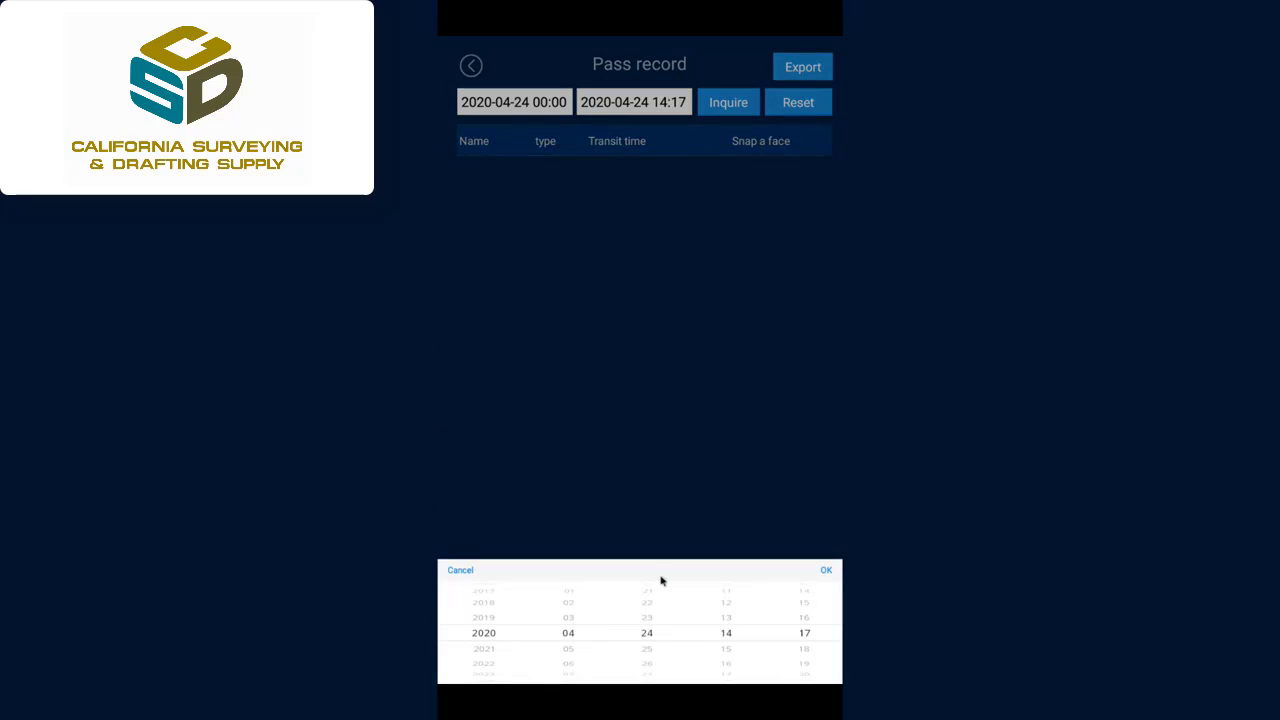
drag(650, 635, 651, 649)
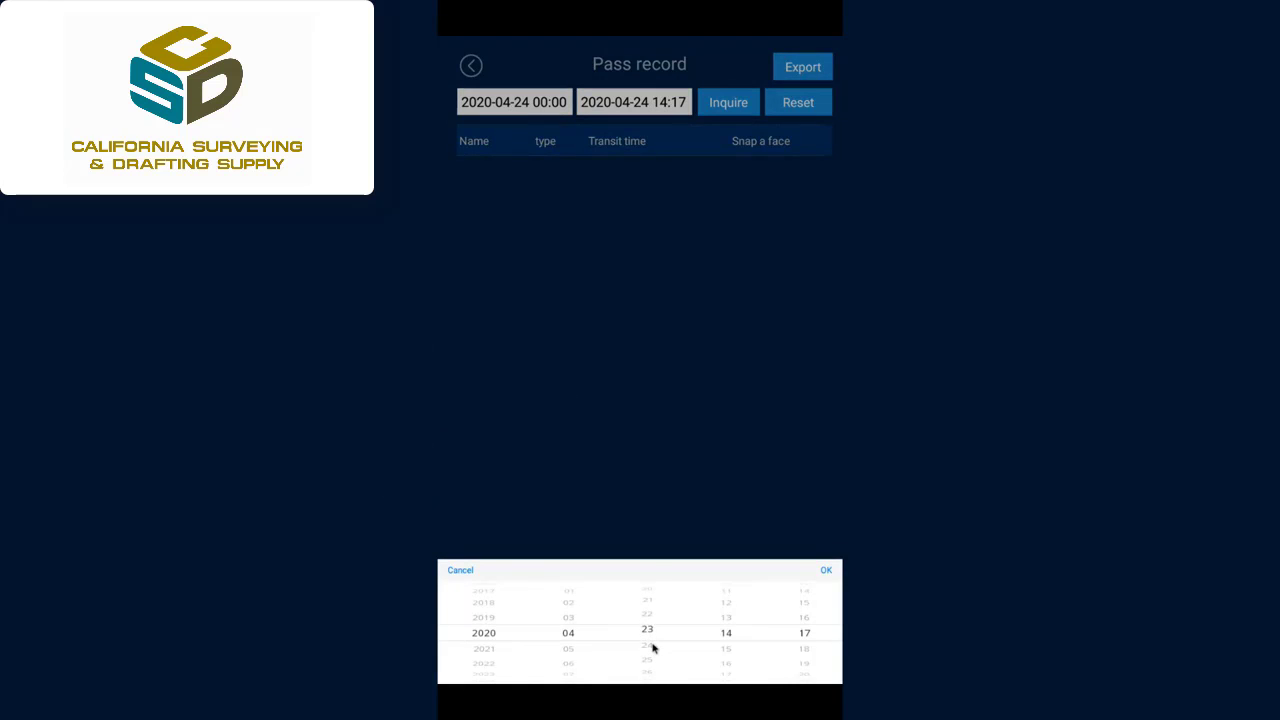
click(828, 572)
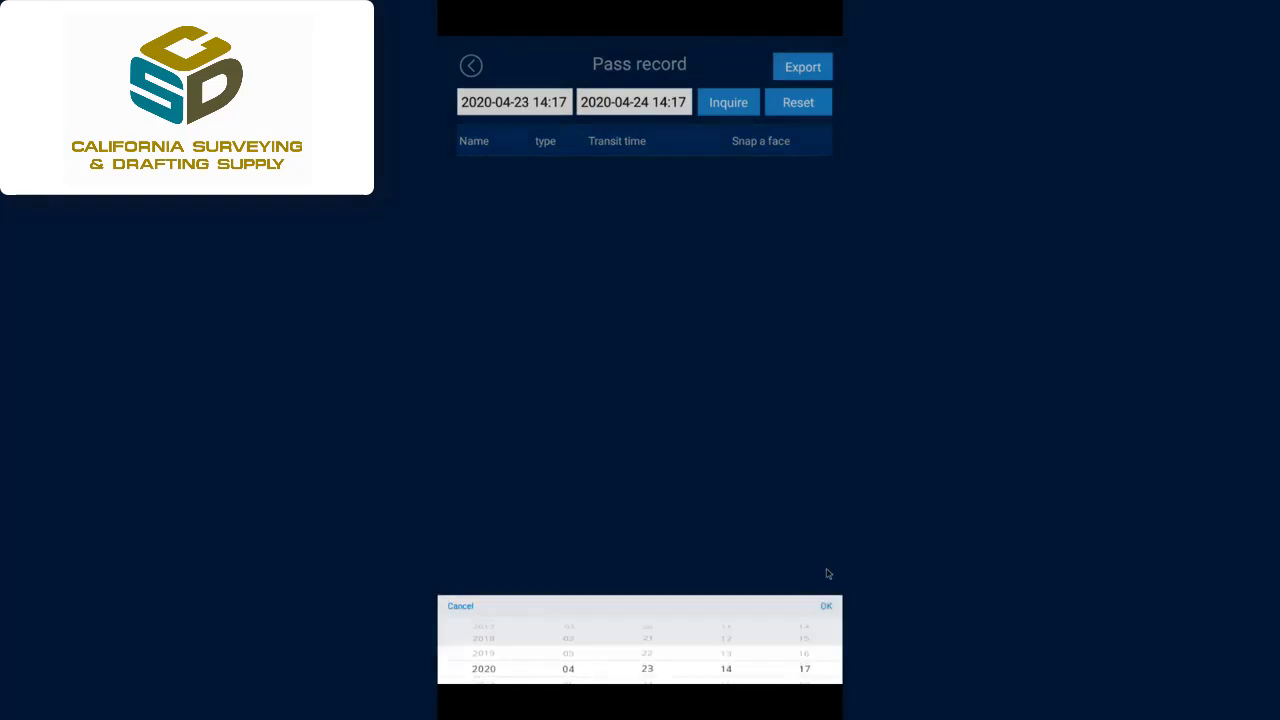
click(738, 108)
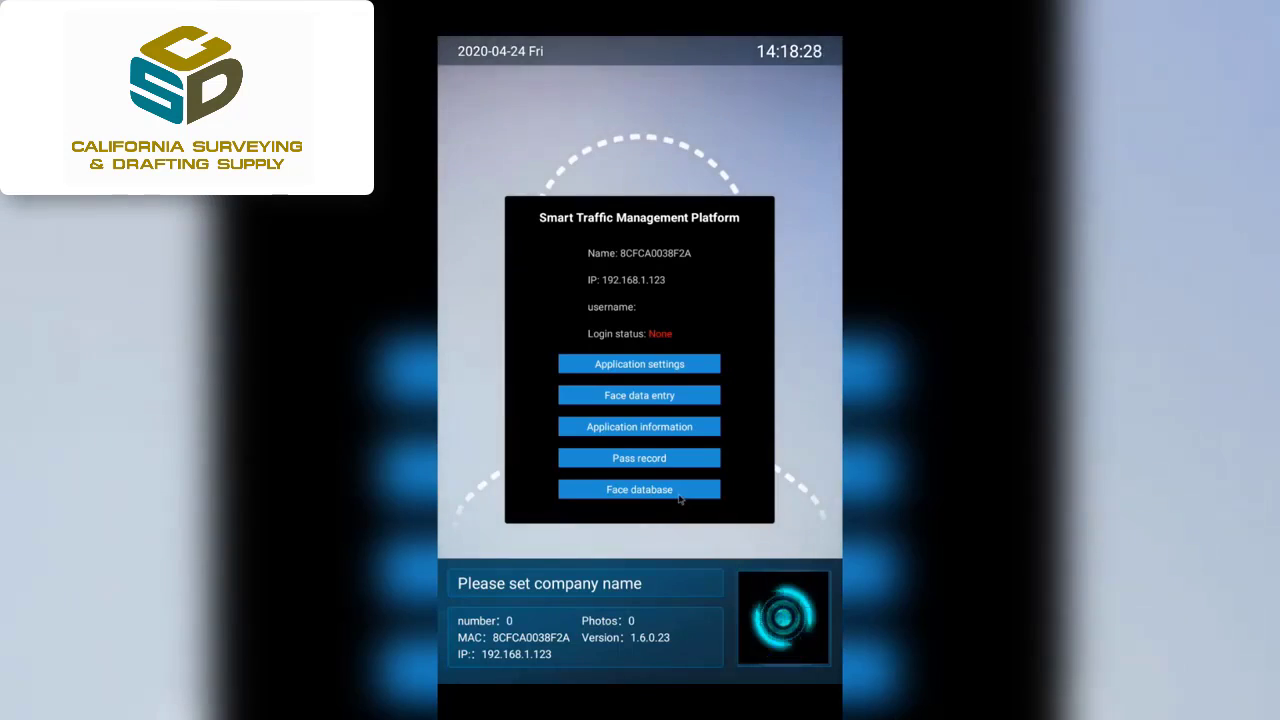
click(679, 496)
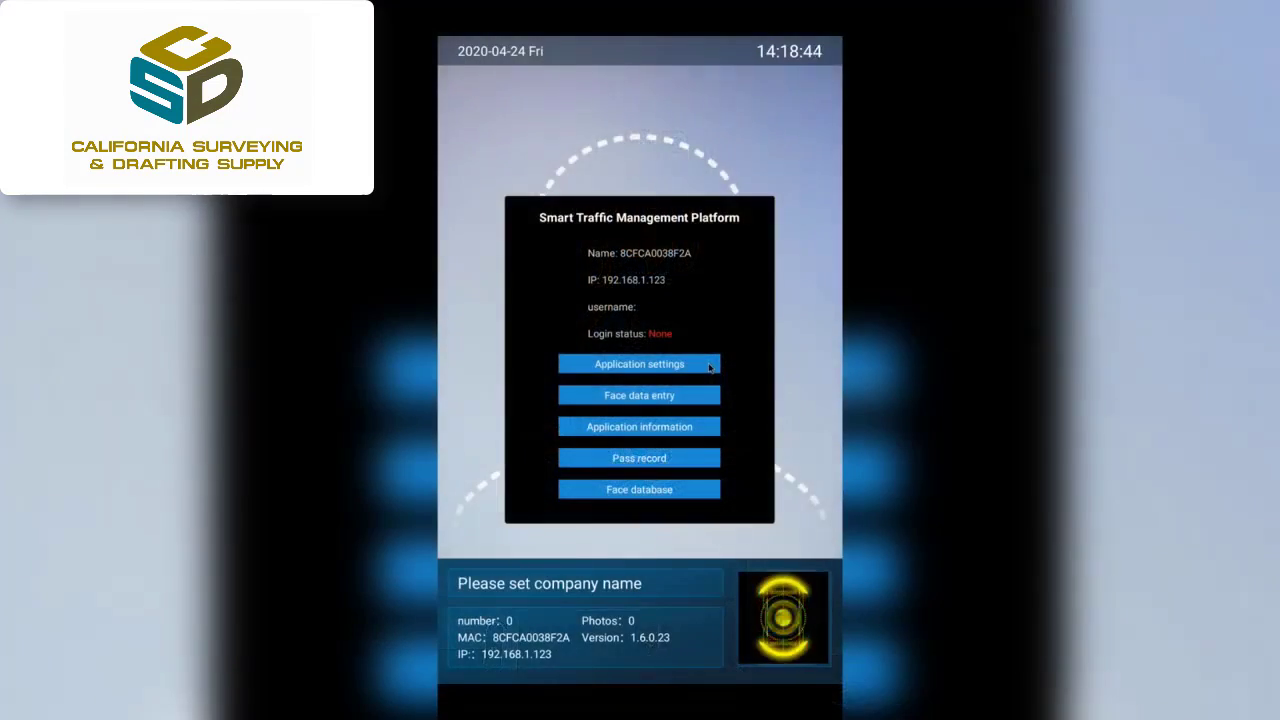
Set the company name to Meridian in the application's name settings and save it.
click(709, 367)
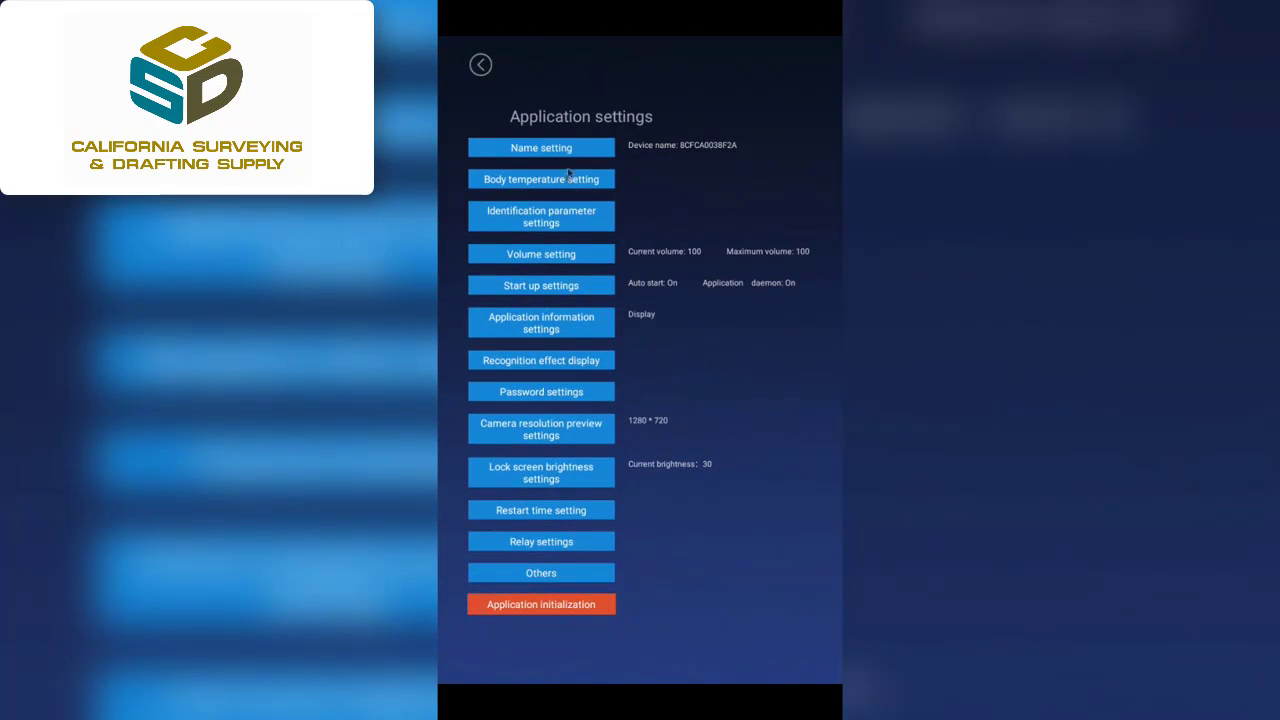
click(580, 154)
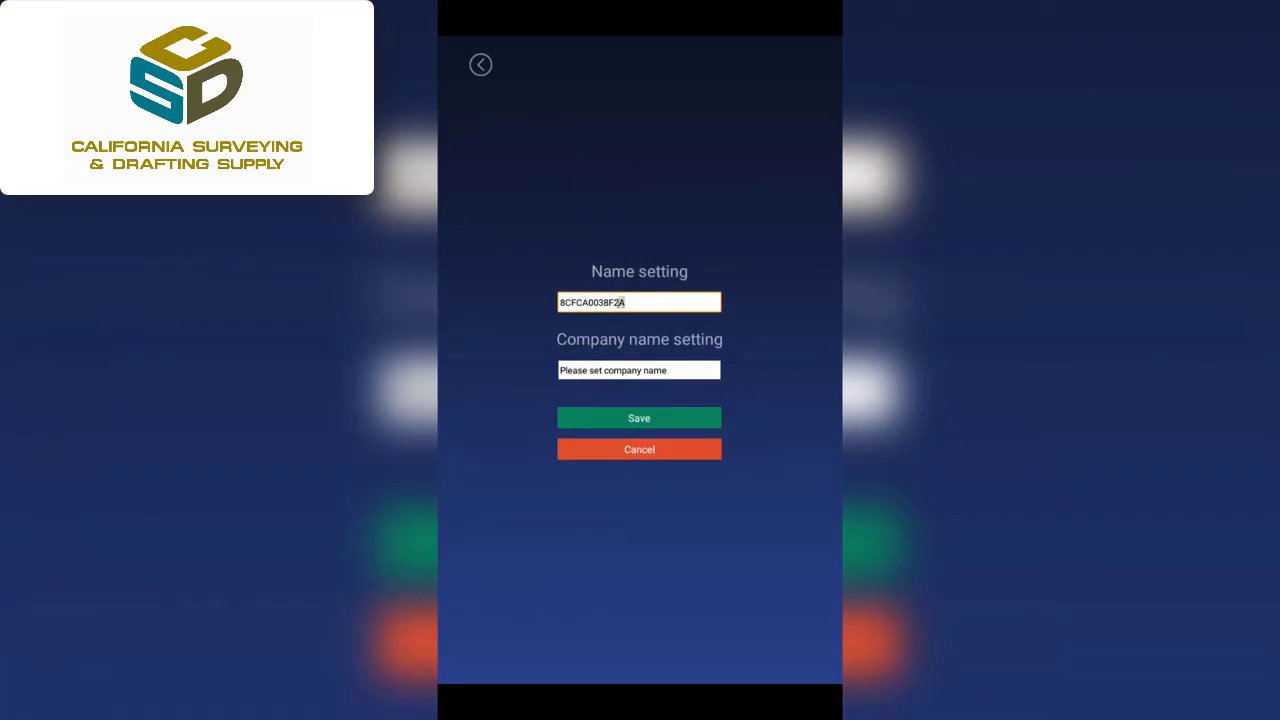
double_click(624, 302)
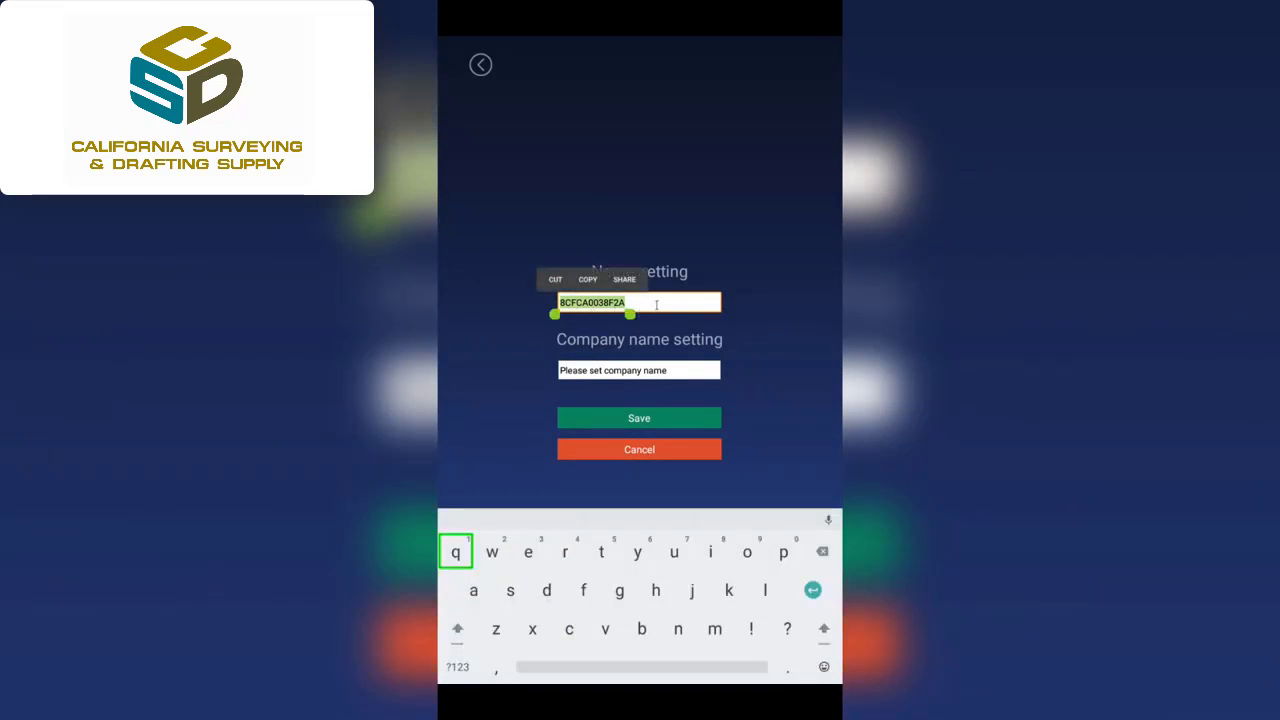
click(657, 304)
click(687, 347)
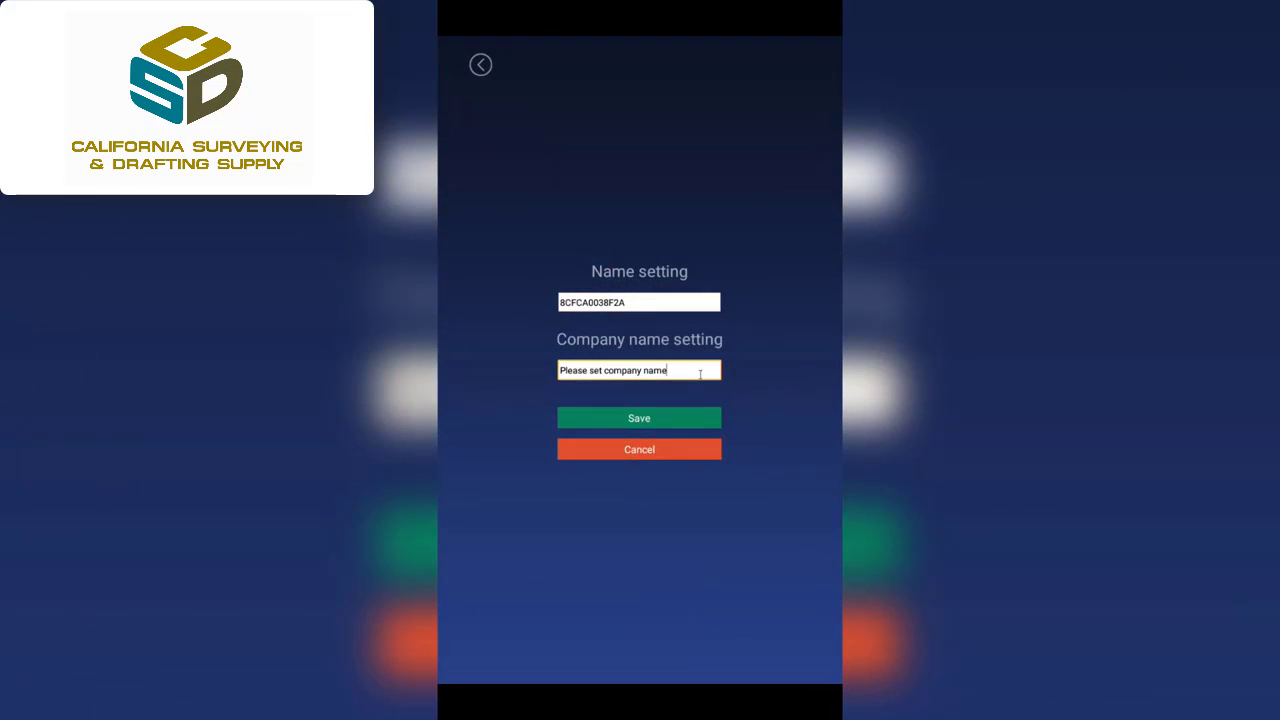
drag(700, 371, 522, 381)
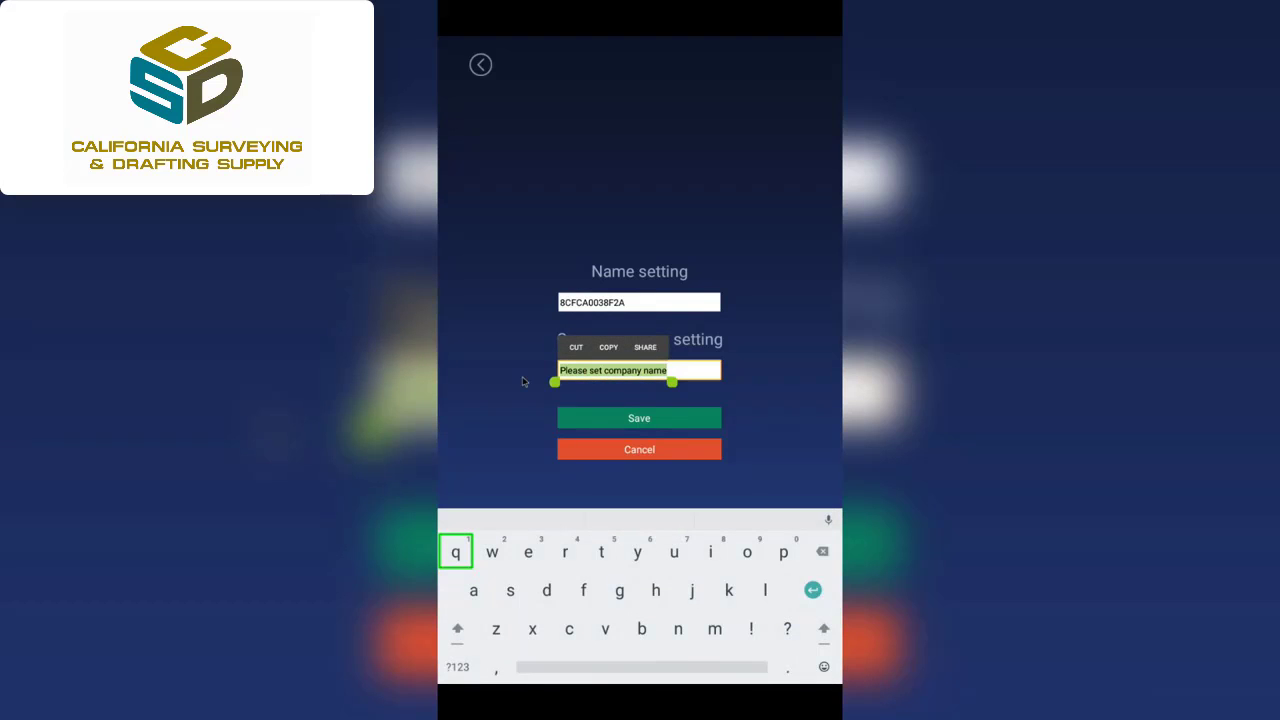
key(BackSpace)
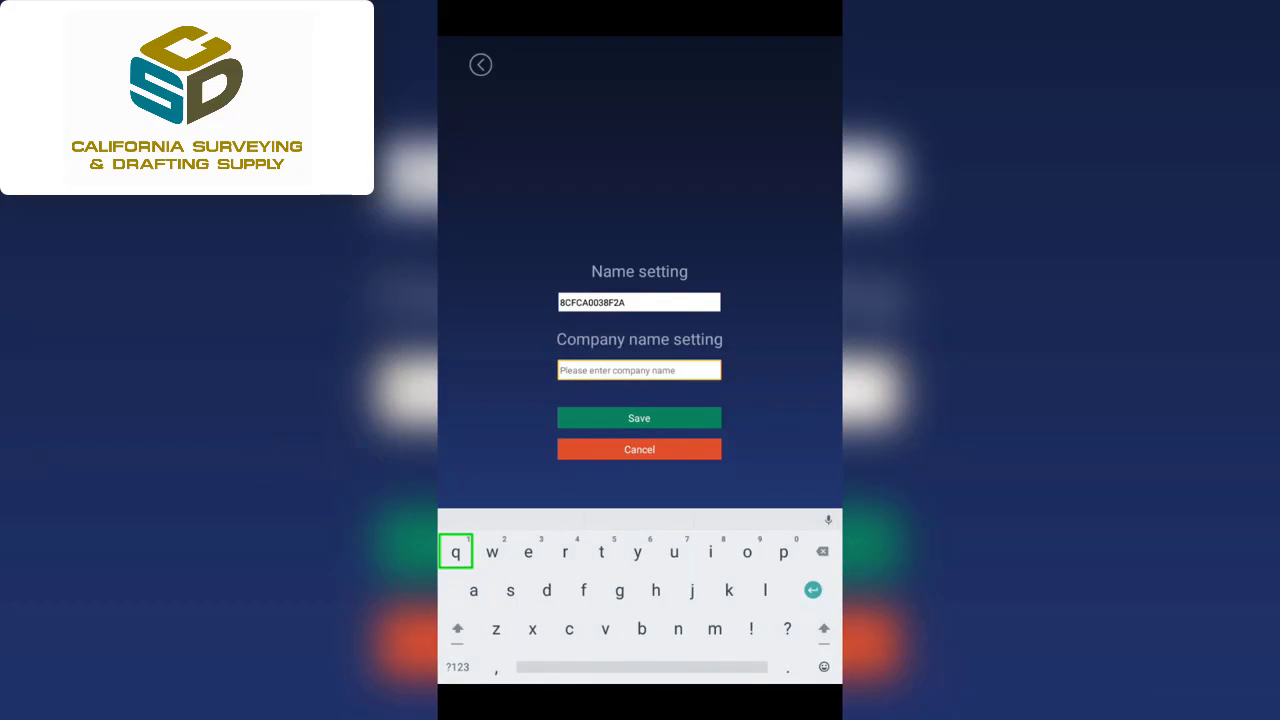
text(Meridian)
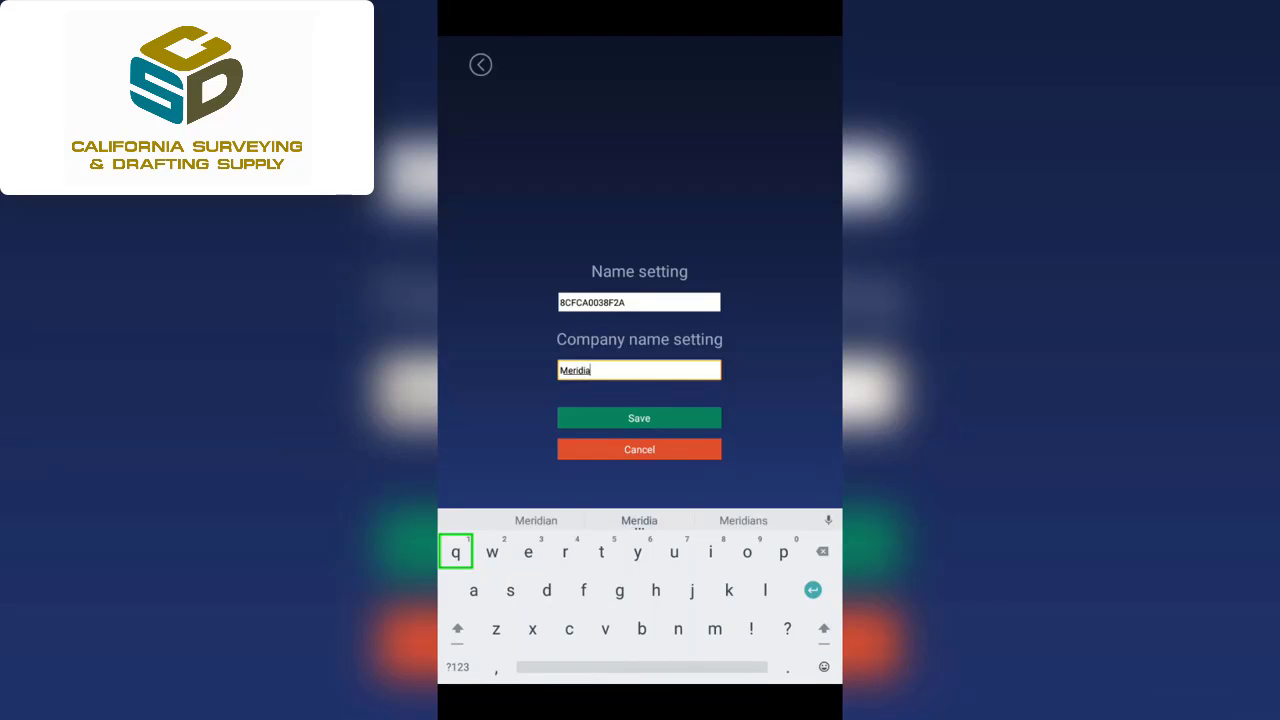
click(587, 427)
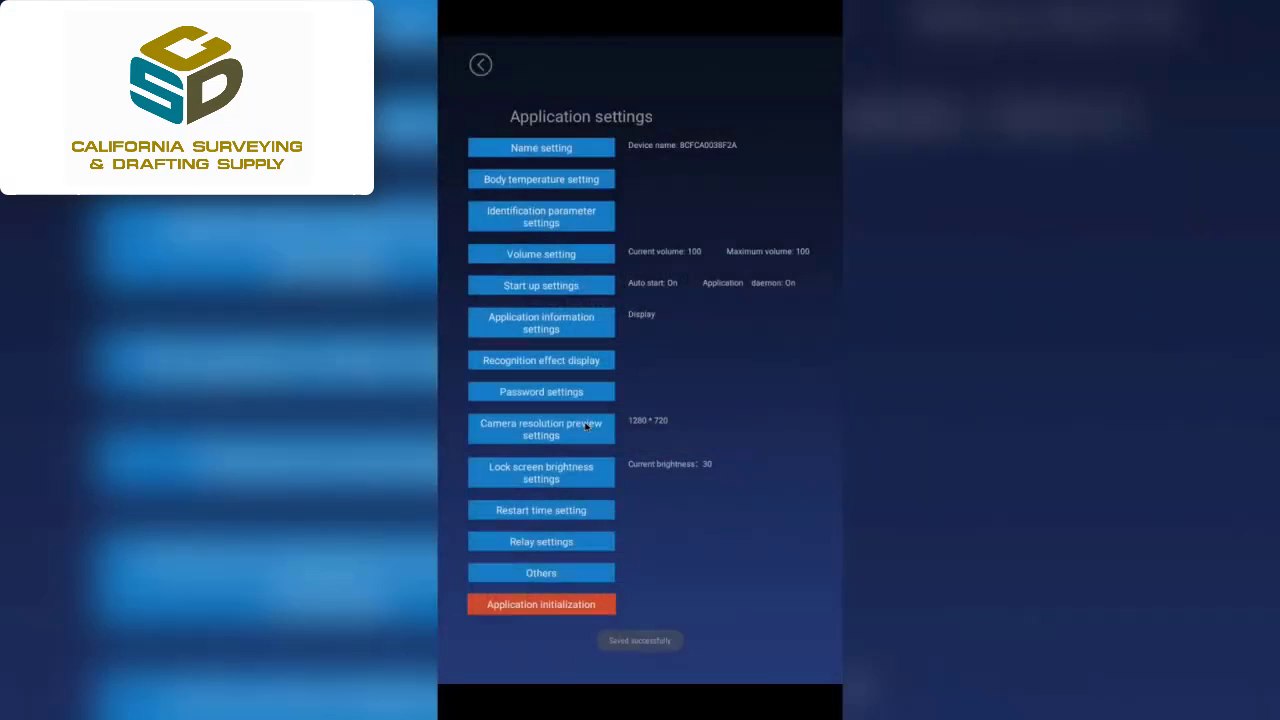
right_click(650, 419)
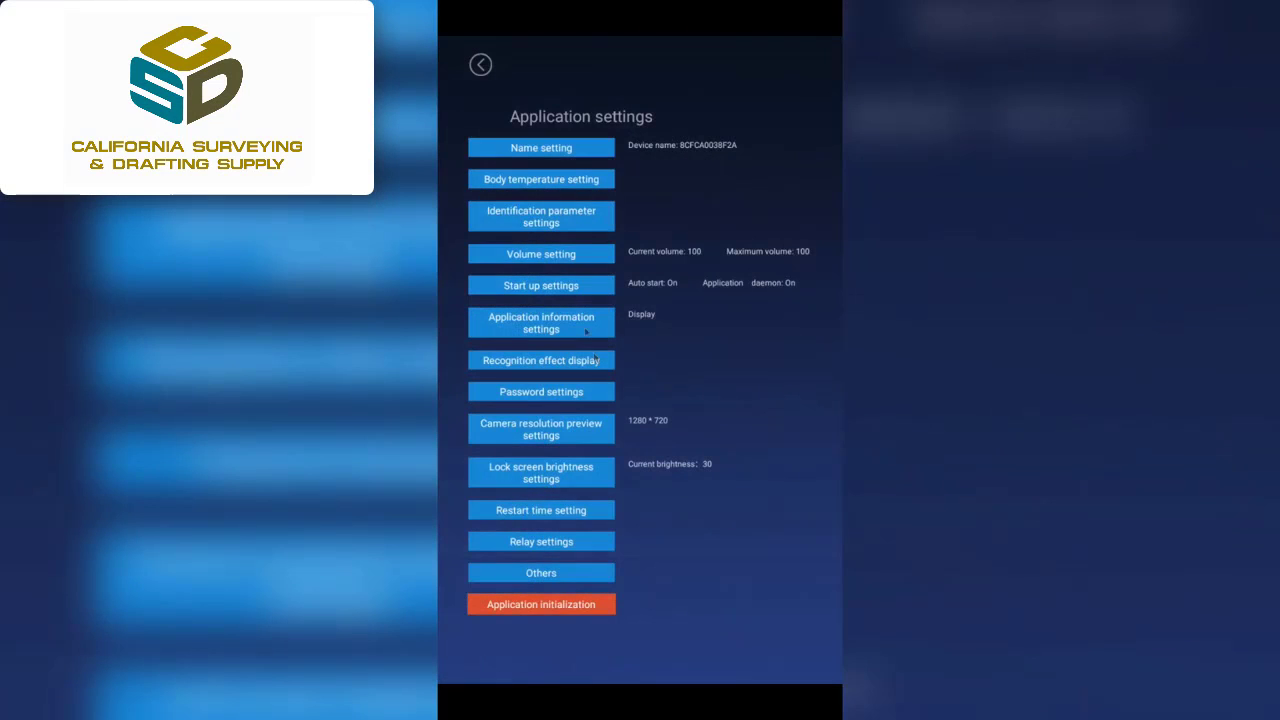
Save the body temperature settings with alarm threshold 37.3, Fahrenheit display, fan on and stranger record on.
click(578, 184)
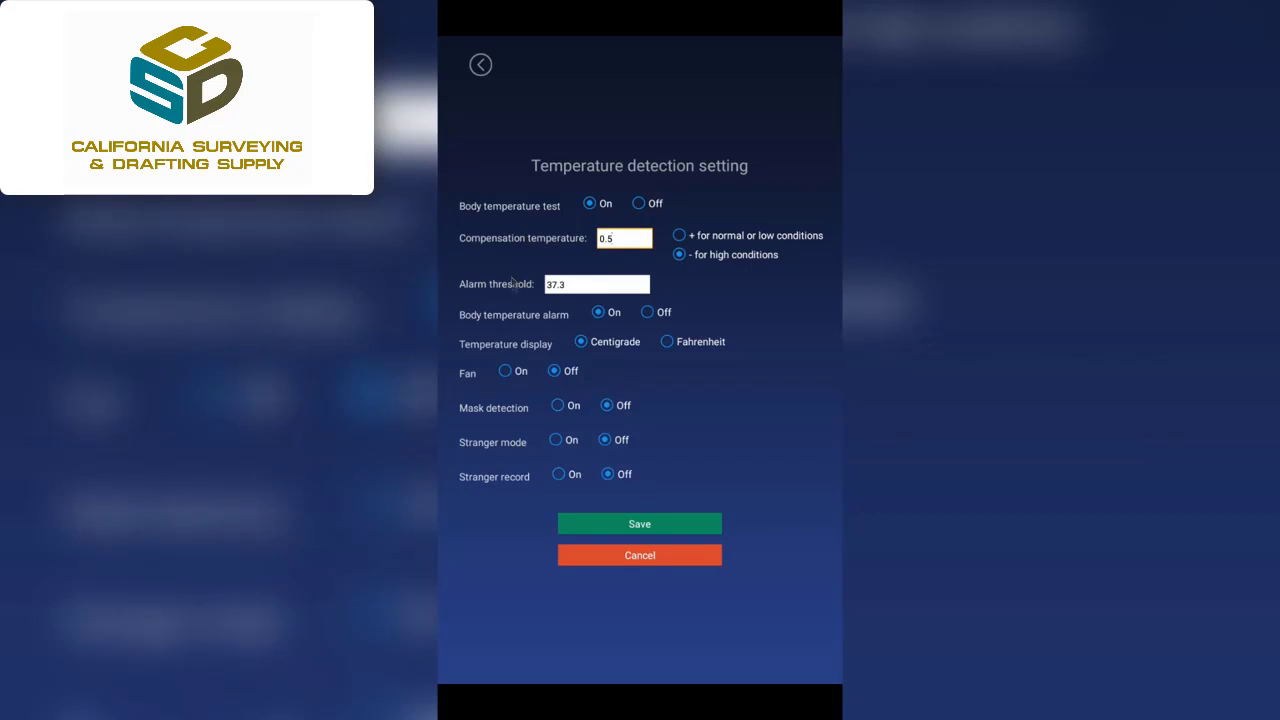
click(582, 284)
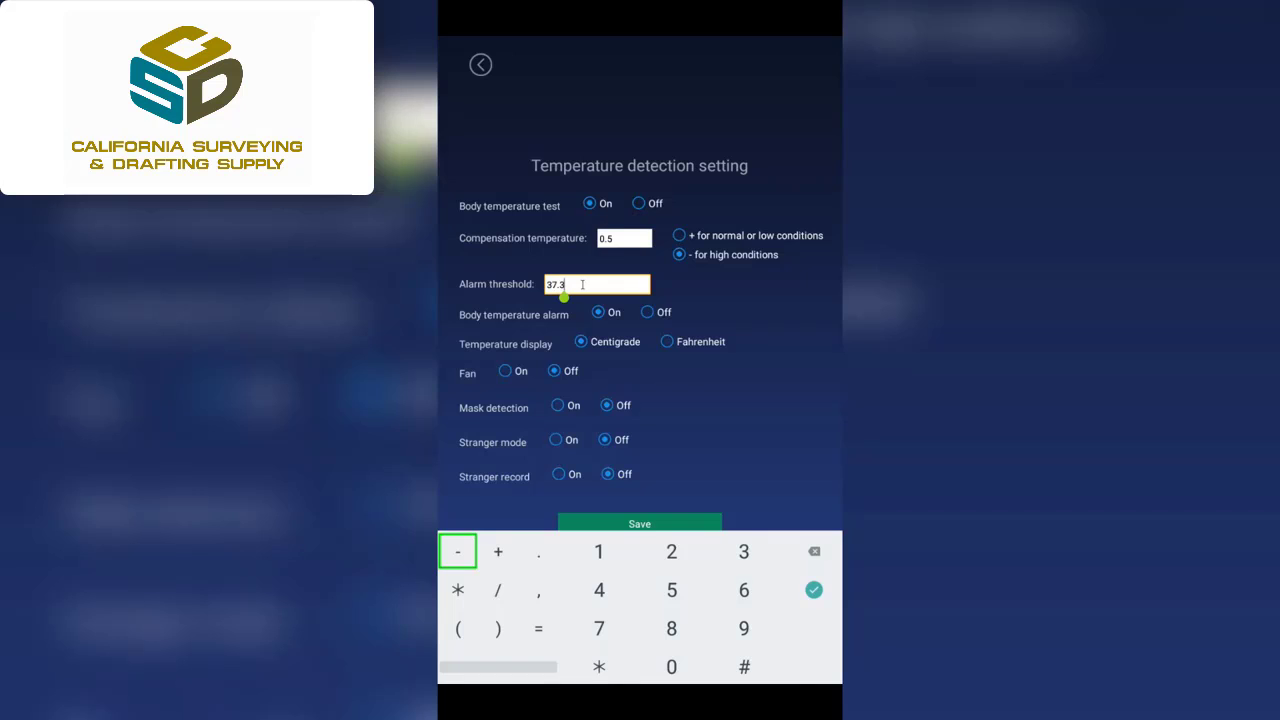
key(Escape)
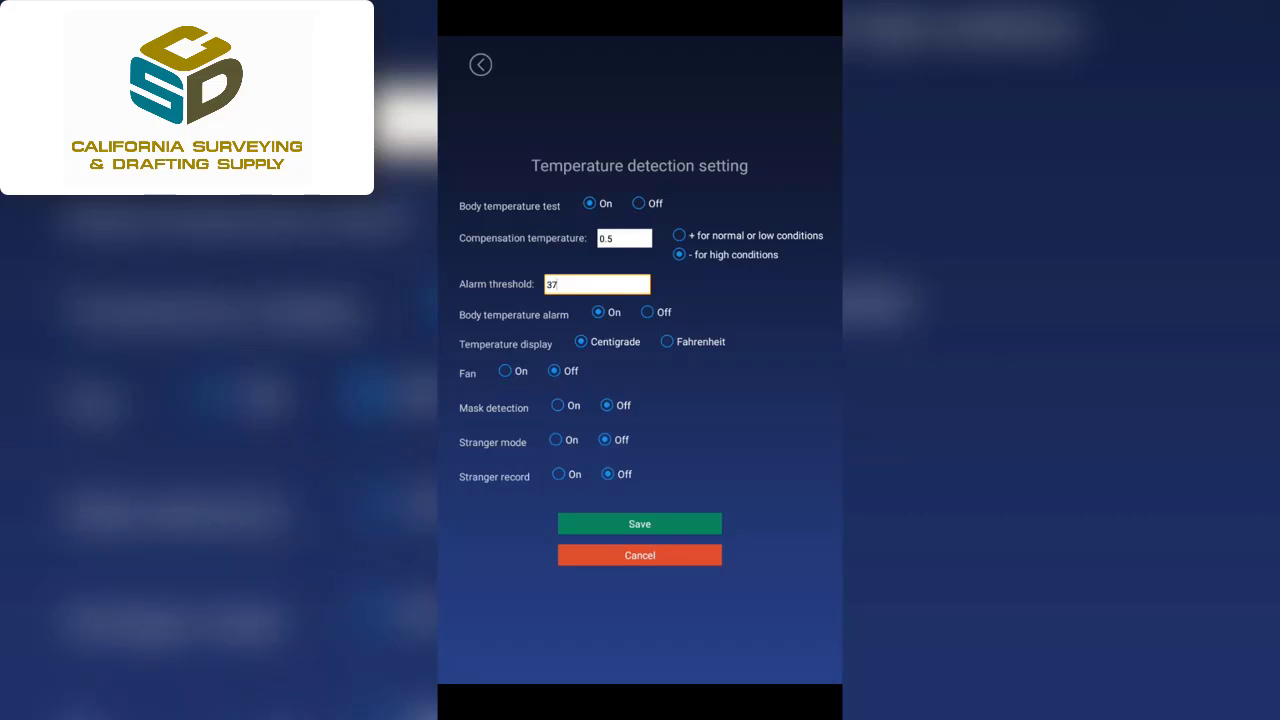
text(.3)
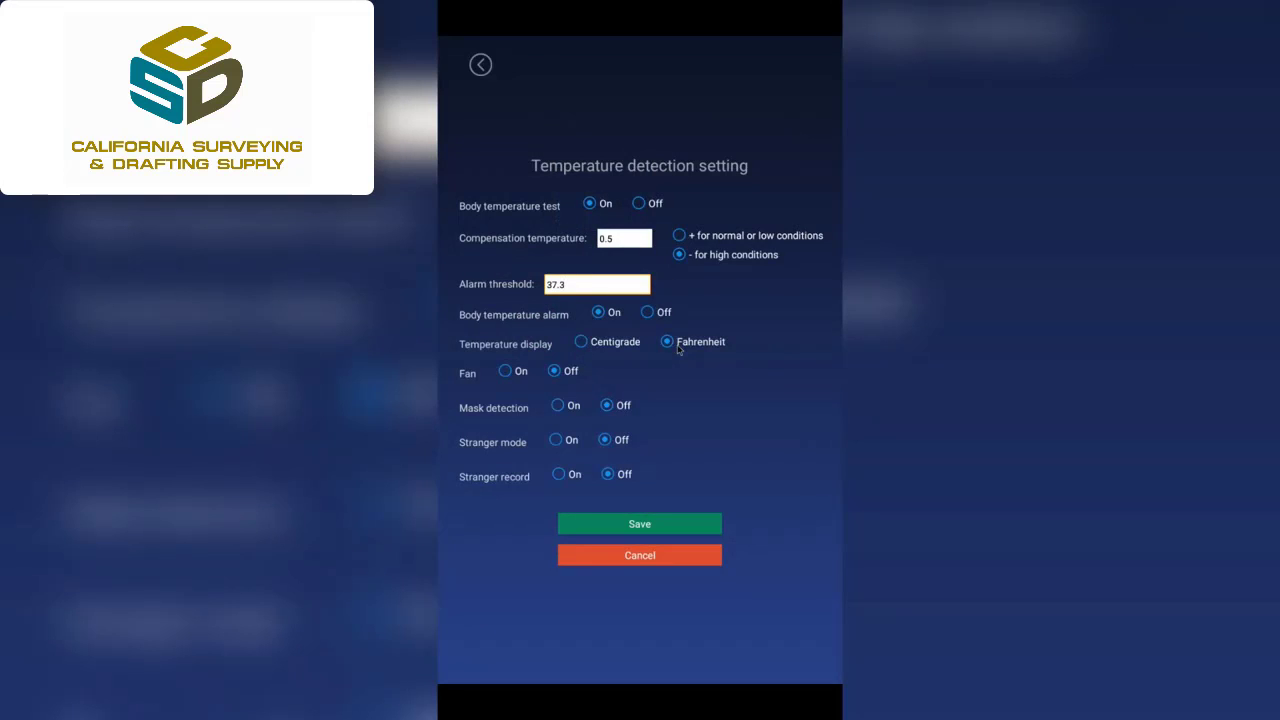
click(505, 372)
click(564, 477)
click(588, 536)
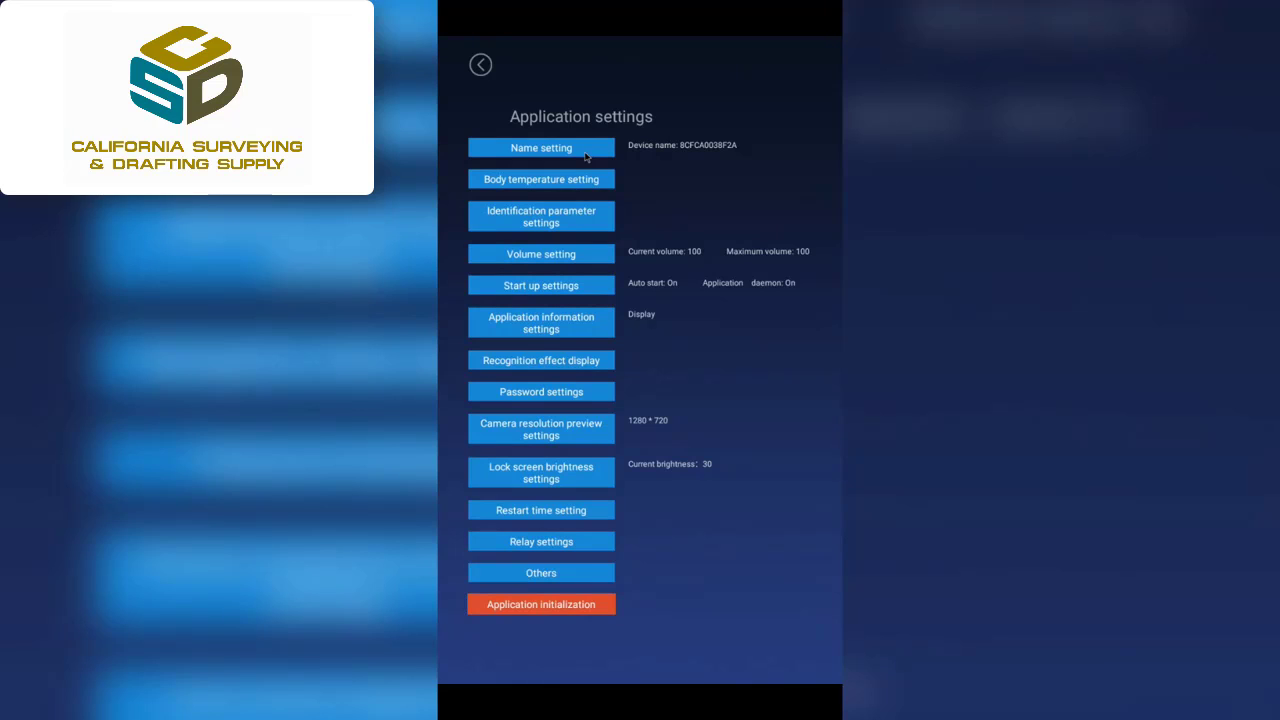
Set the identification times to 3, turn on living body detection, and save the identification parameters.
click(588, 224)
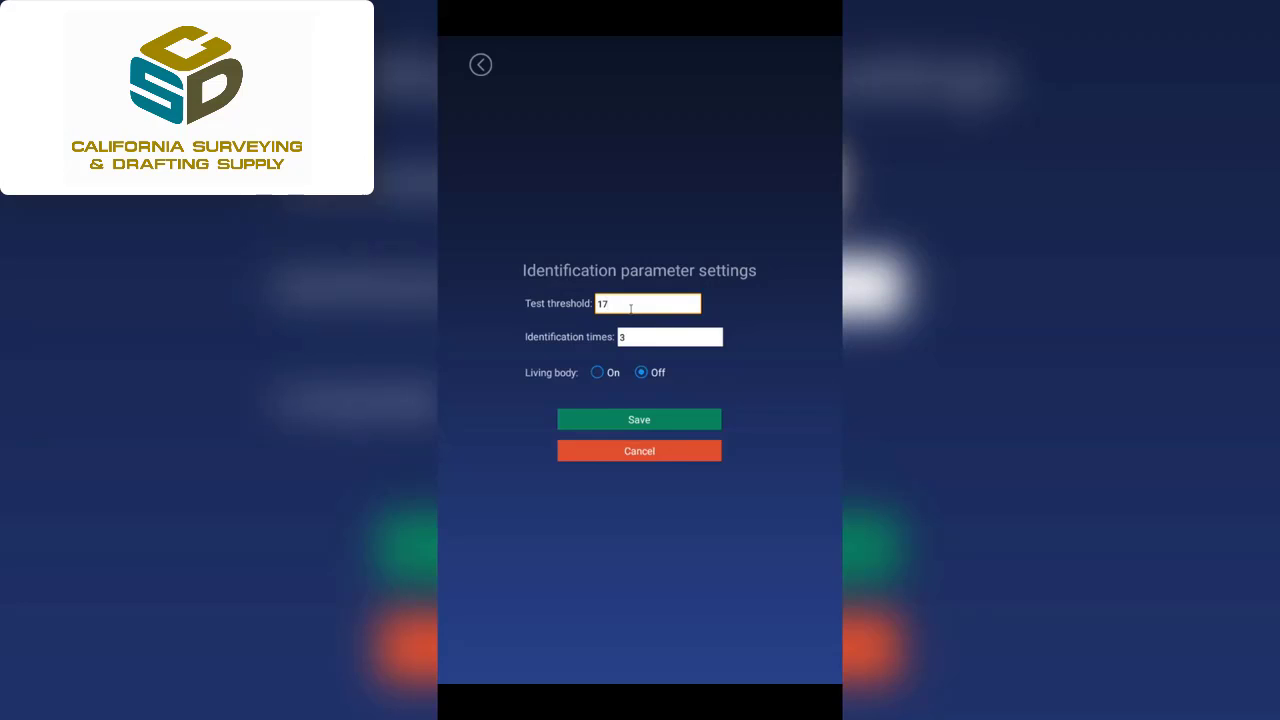
click(643, 339)
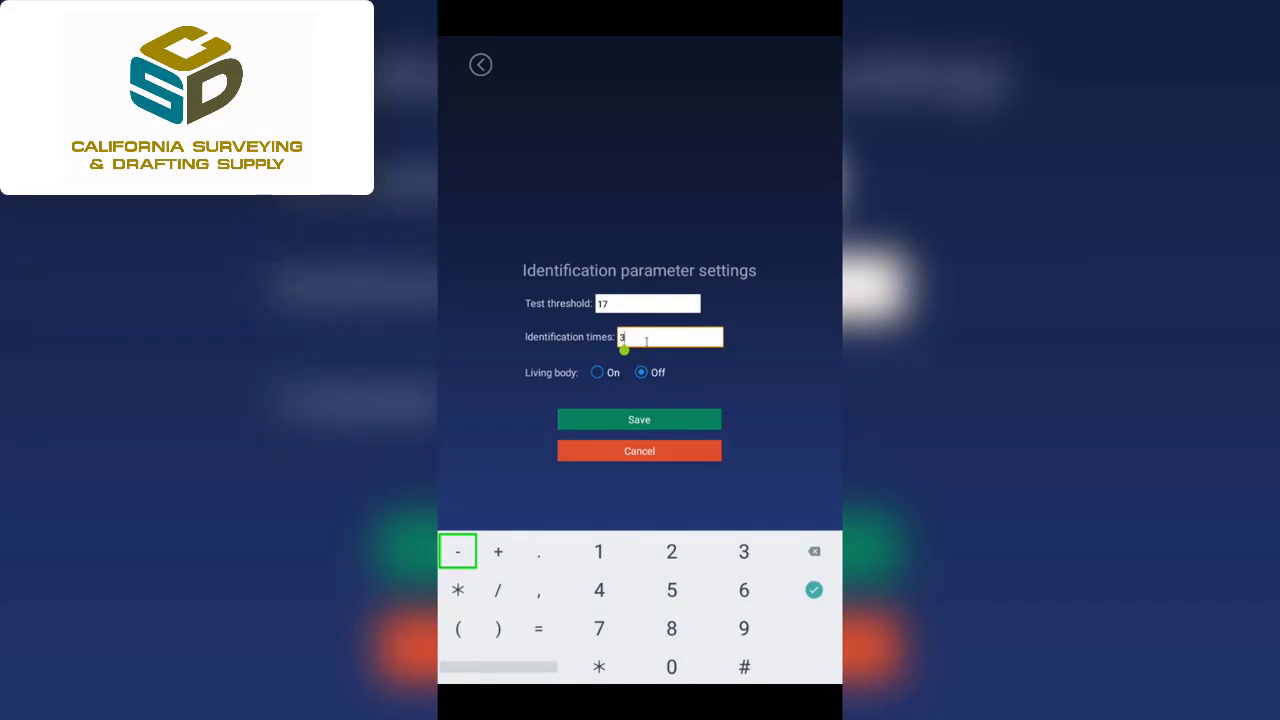
click(811, 555)
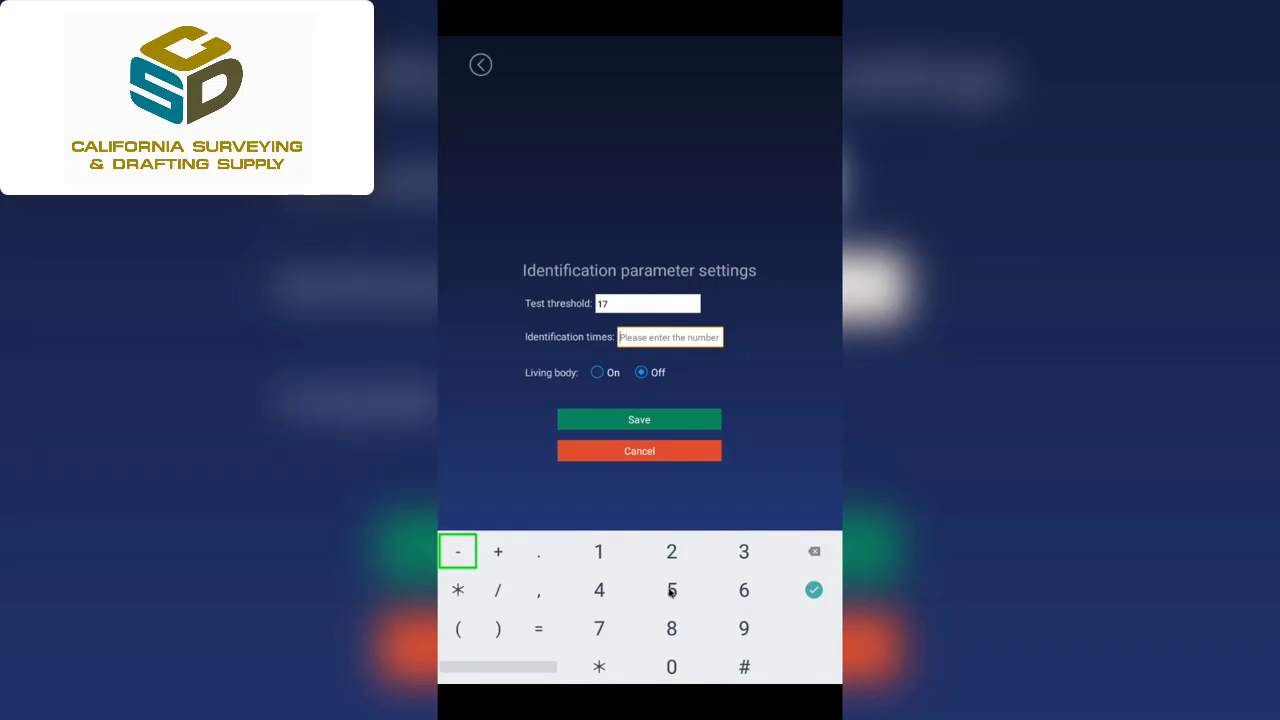
click(744, 552)
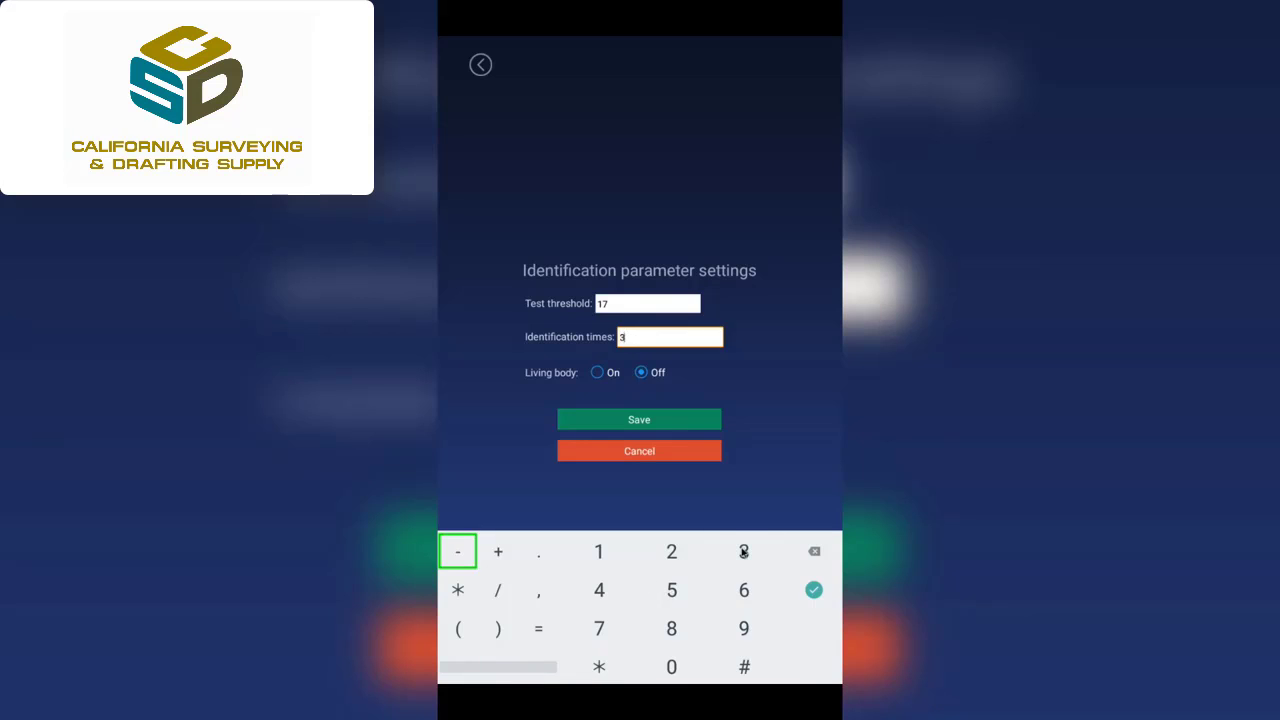
click(626, 395)
click(599, 374)
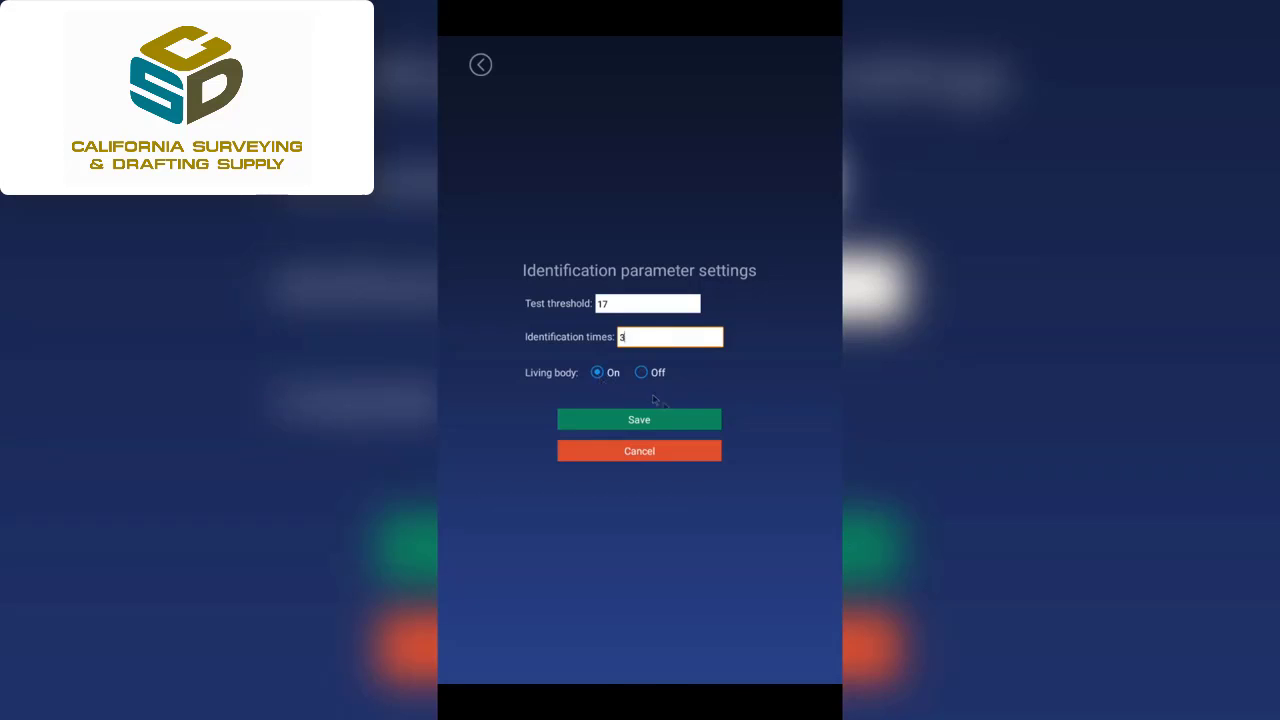
click(671, 421)
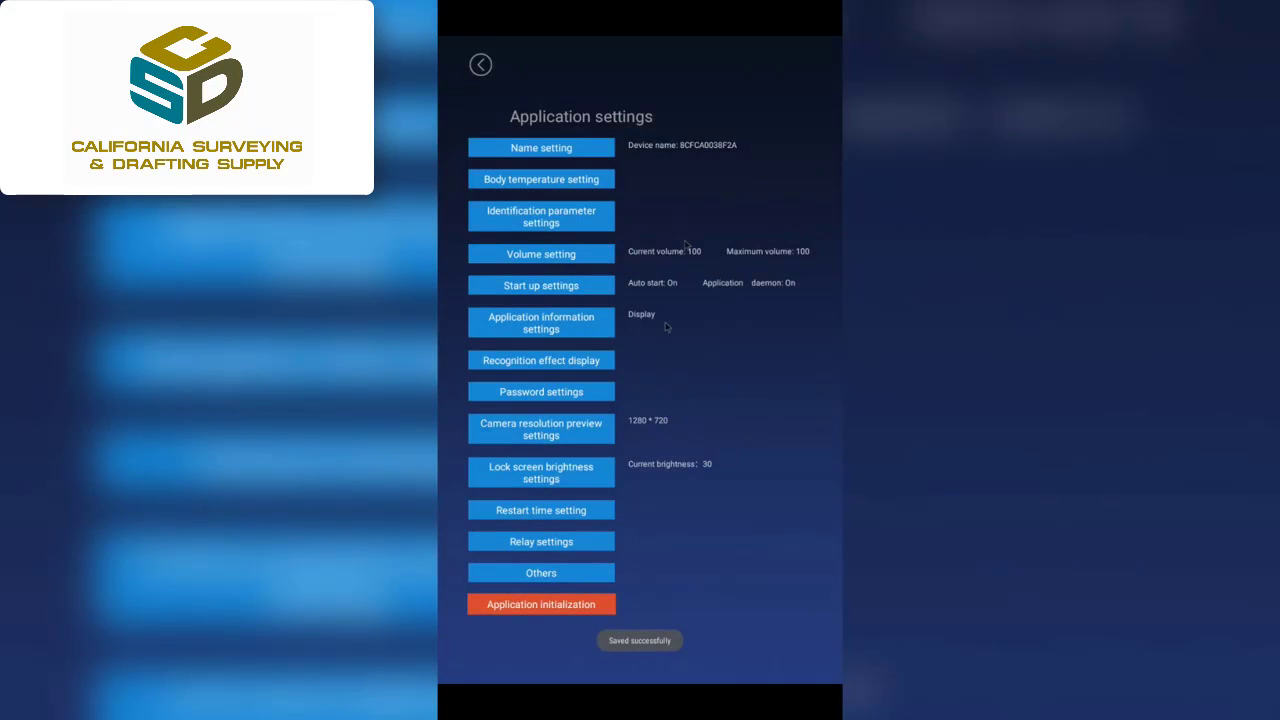
Set the master volume to 85 and save the volume setting.
click(595, 256)
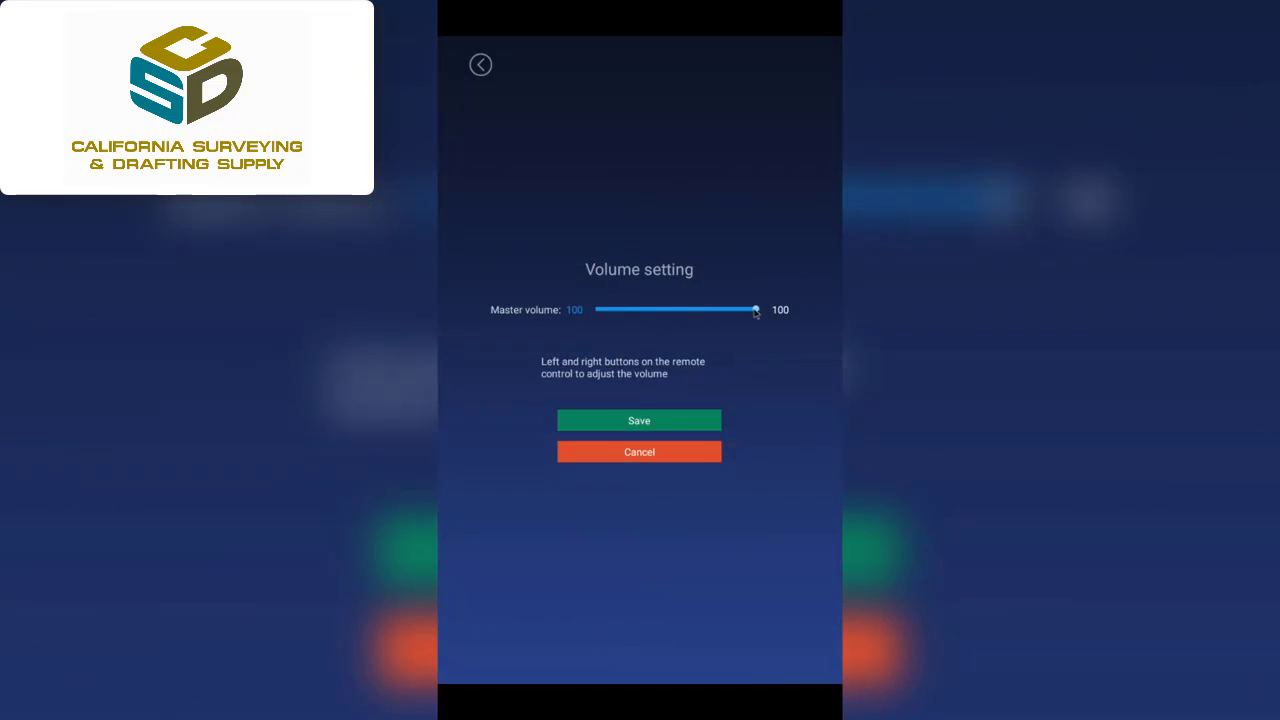
drag(752, 312, 612, 317)
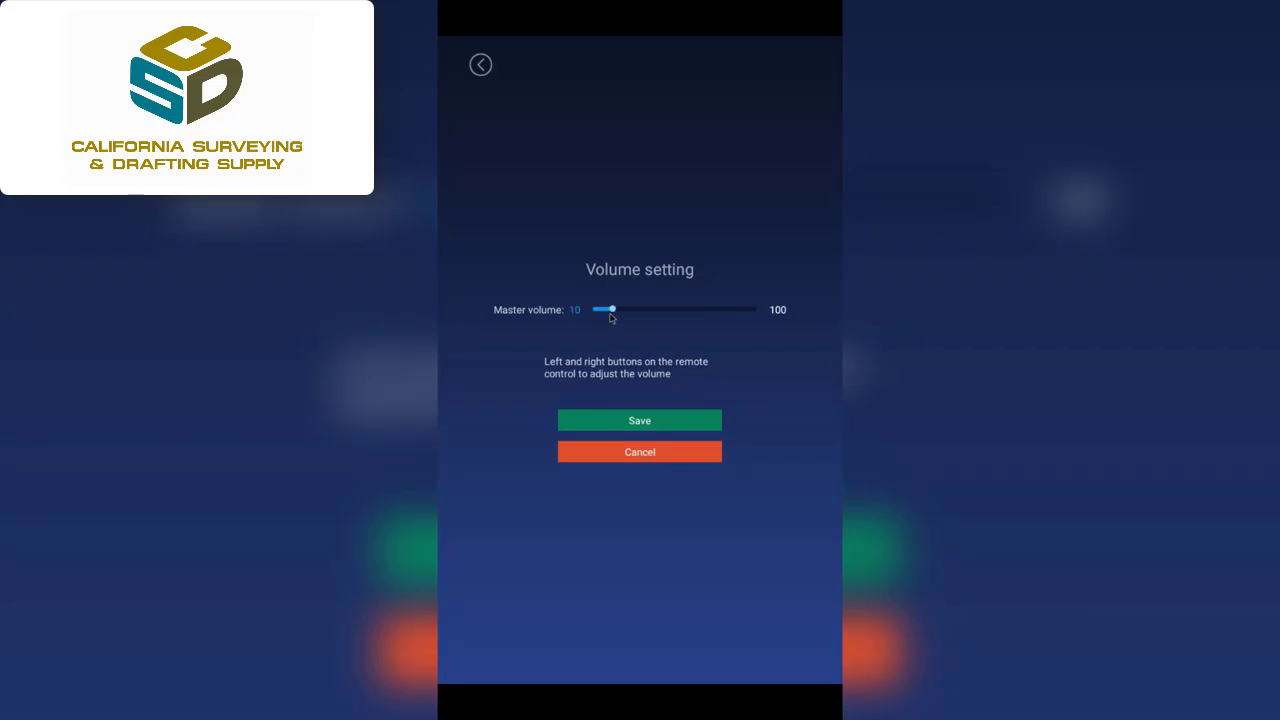
drag(612, 317, 733, 317)
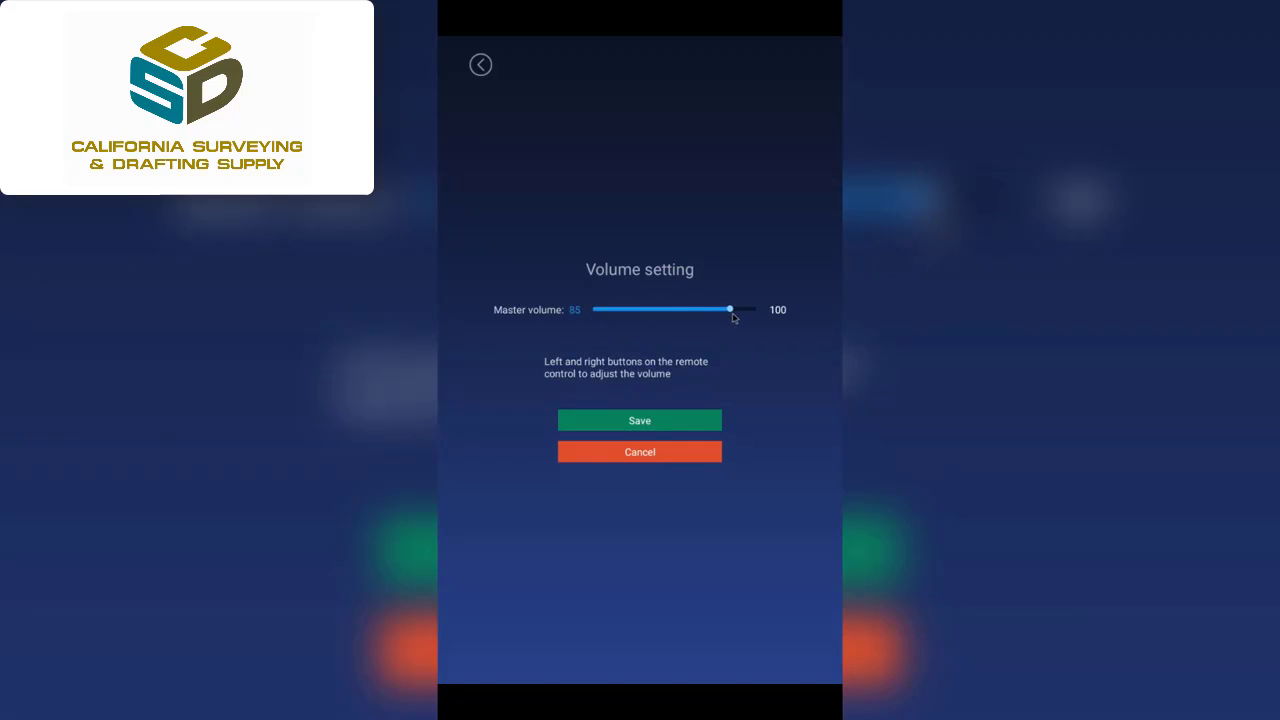
click(693, 422)
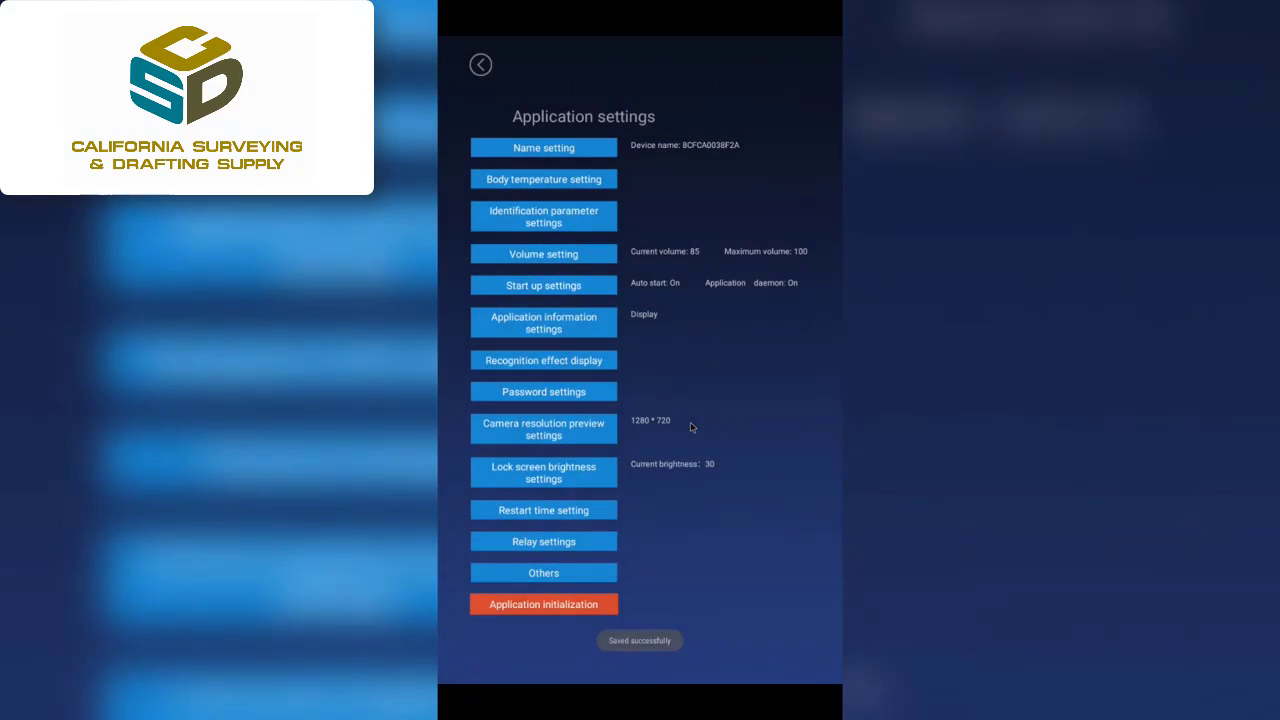
Turn off auto start, the application daemon and the application thread daemon, and save the start-up settings.
click(606, 289)
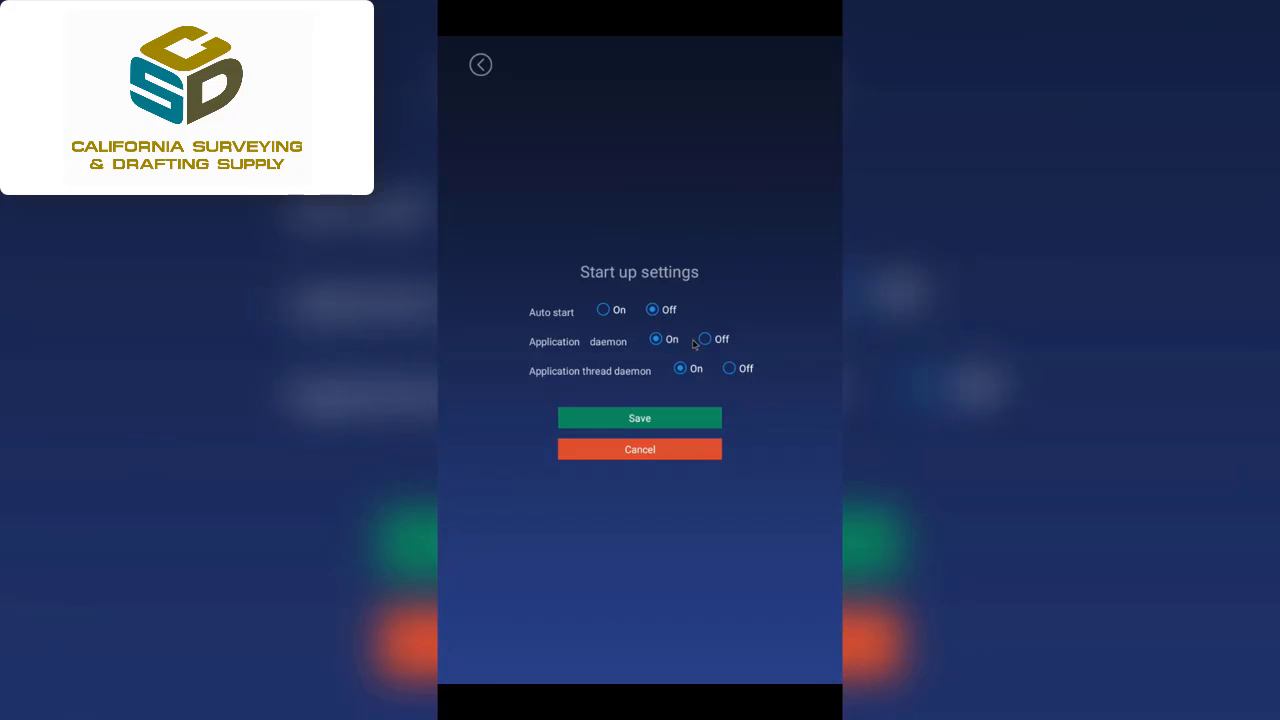
click(729, 368)
click(672, 428)
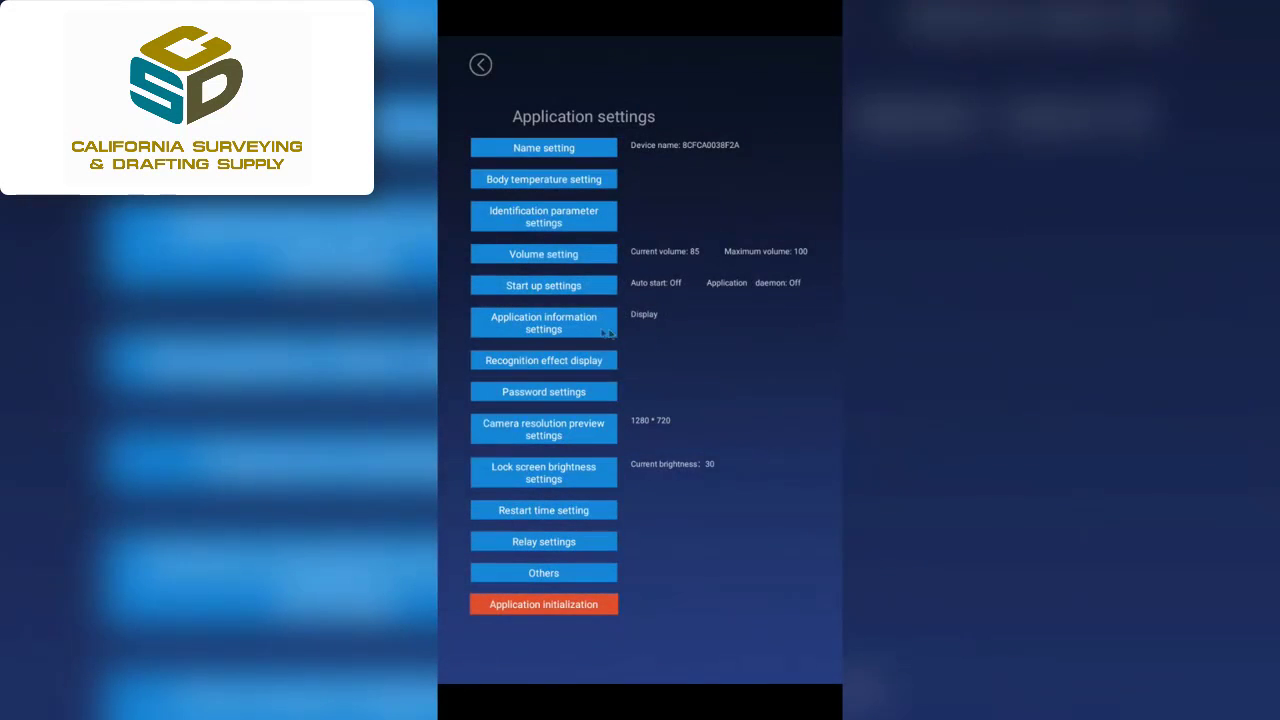
Set the application information to Hide, save it, and return to the recognition screen to check the display.
click(595, 331)
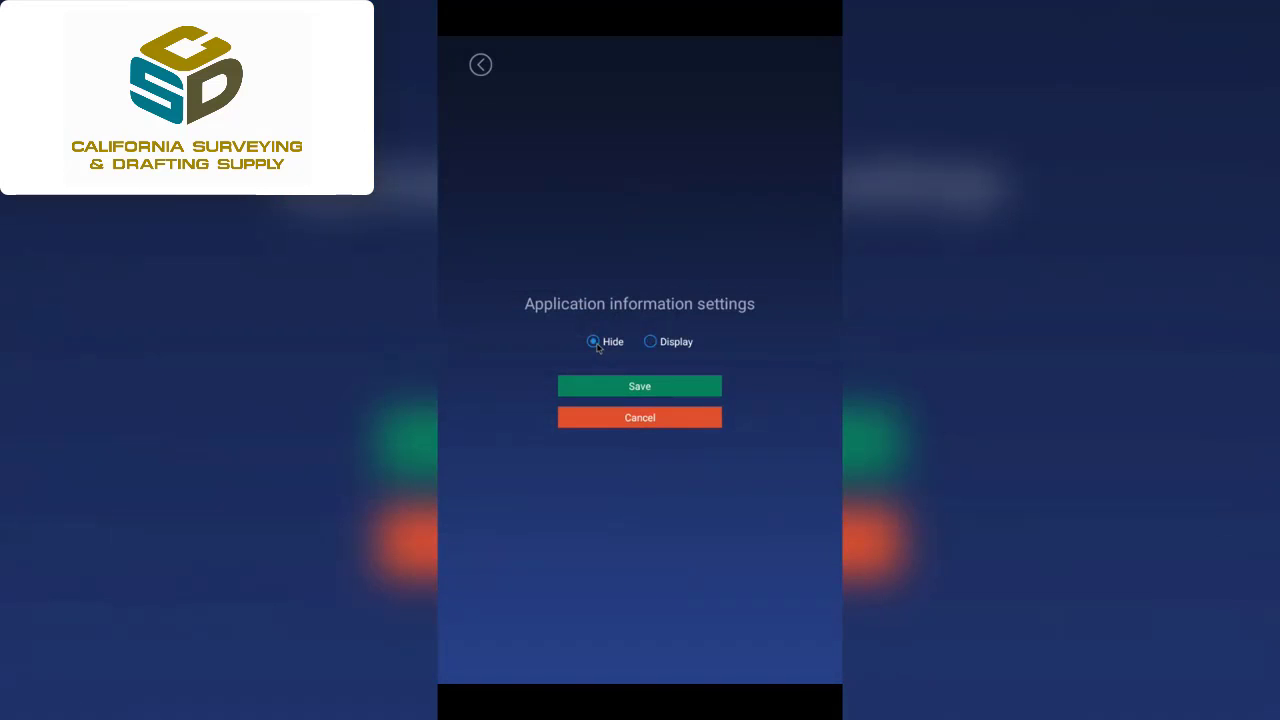
click(639, 386)
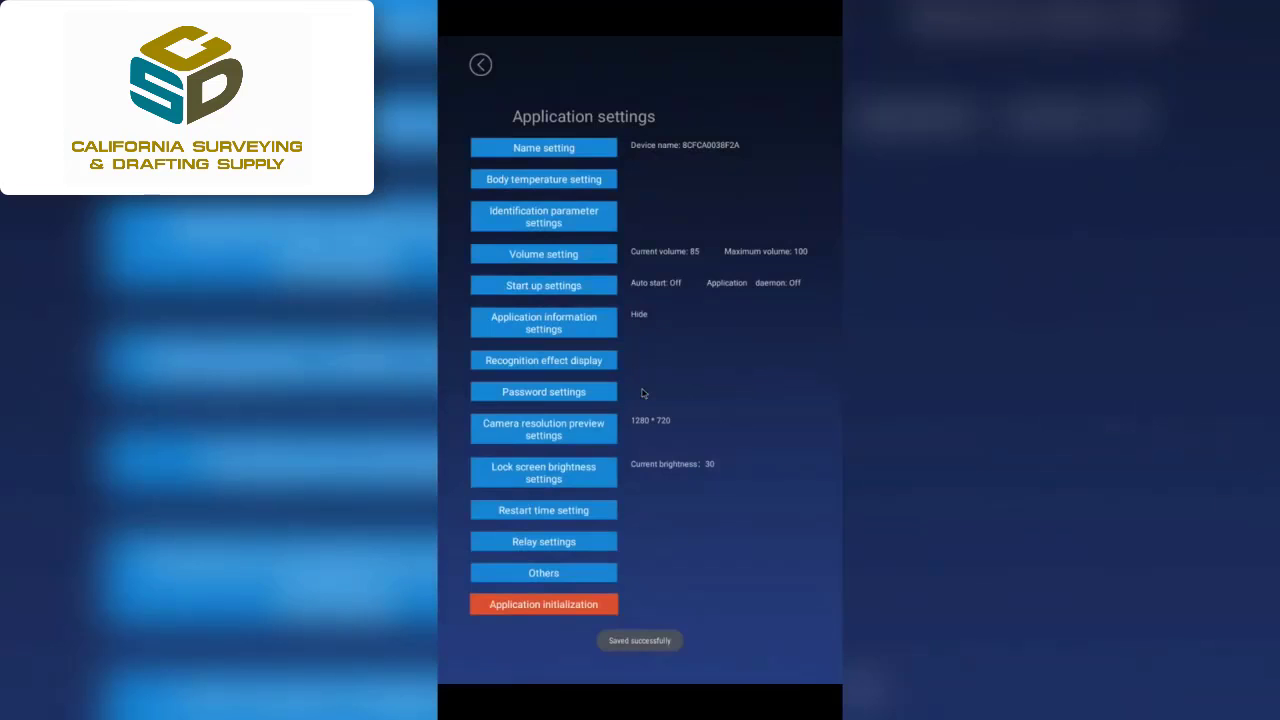
right_click(643, 393)
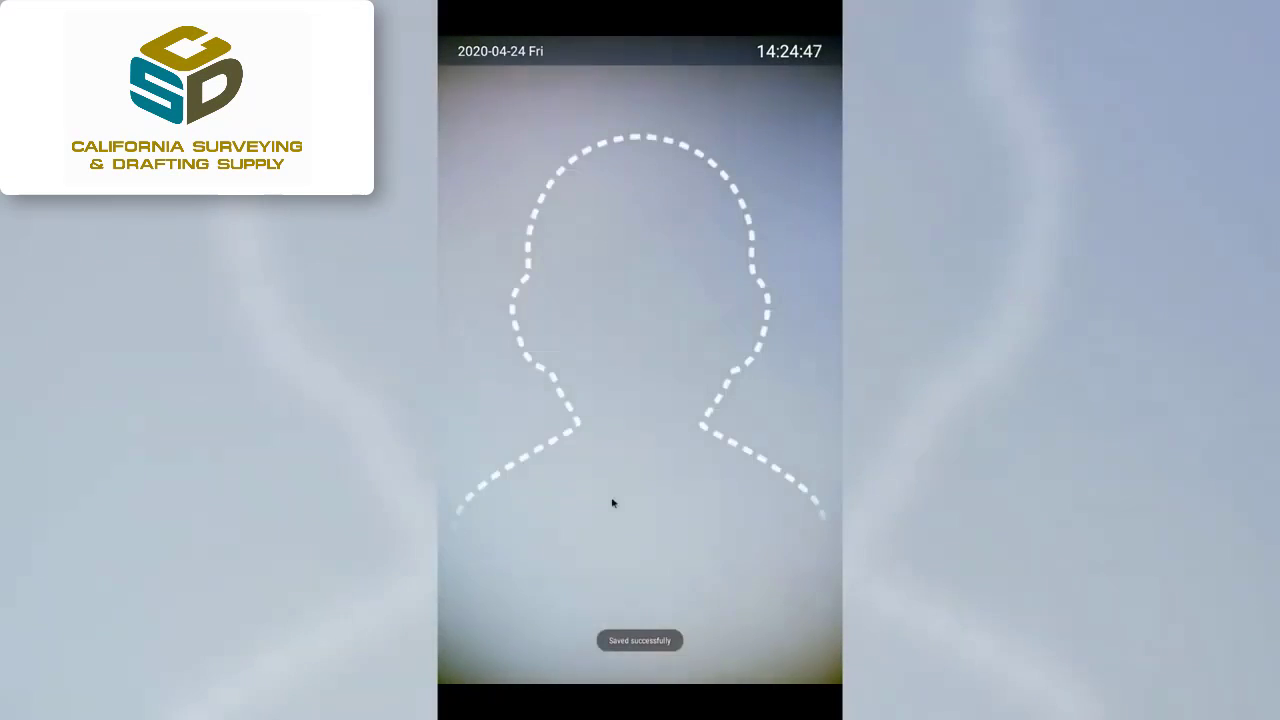
click(634, 656)
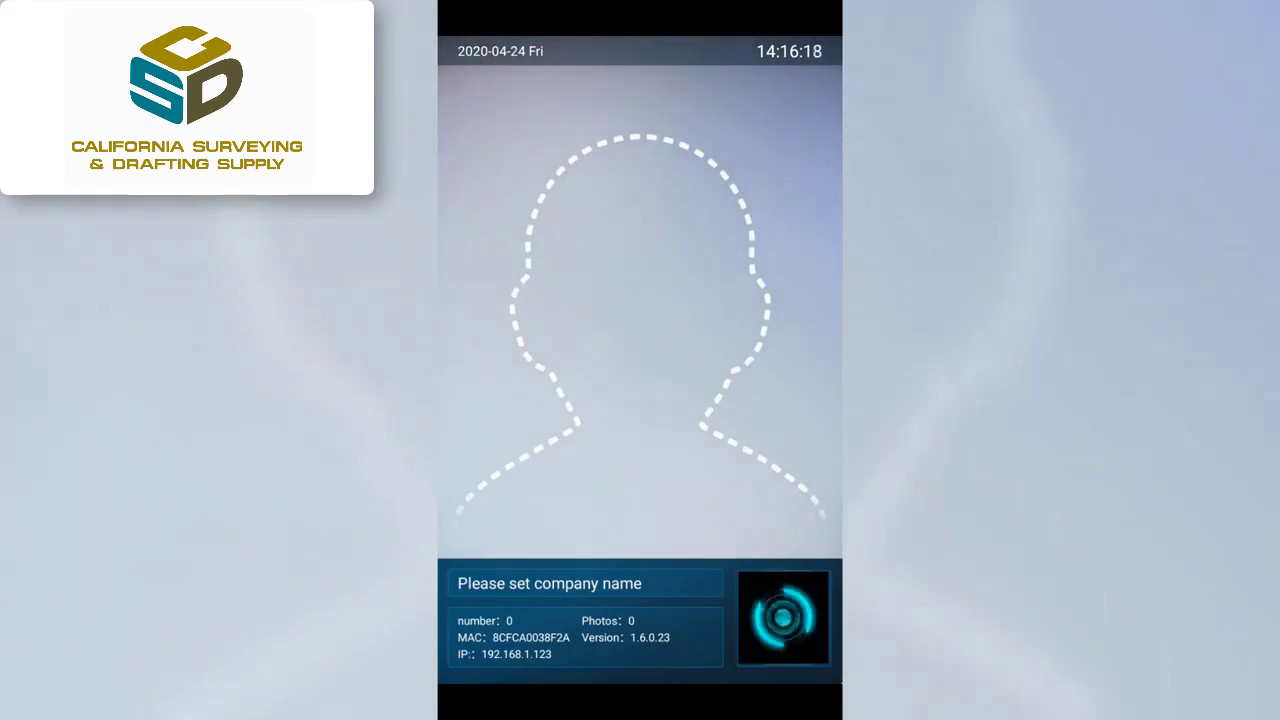
Try turning off the red light for recognition failure and choosing the monochromatic lamp in the recognition effect display, and leave without saving.
click(597, 368)
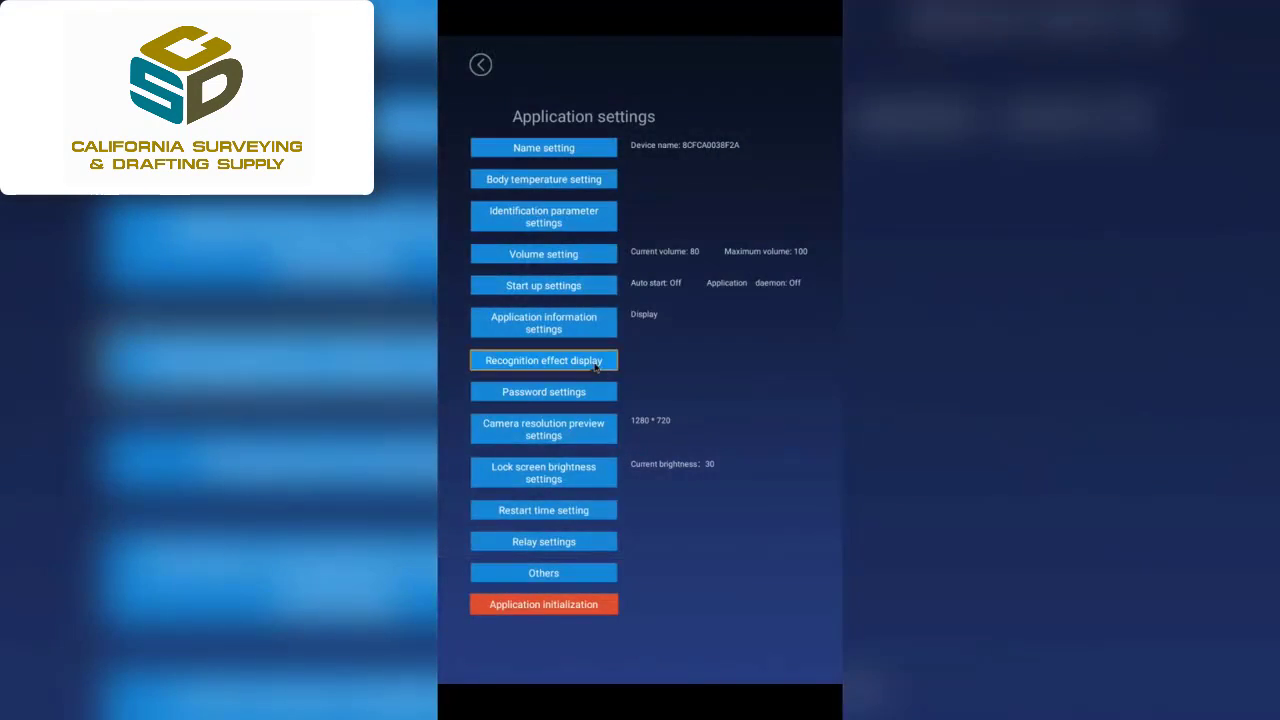
click(597, 368)
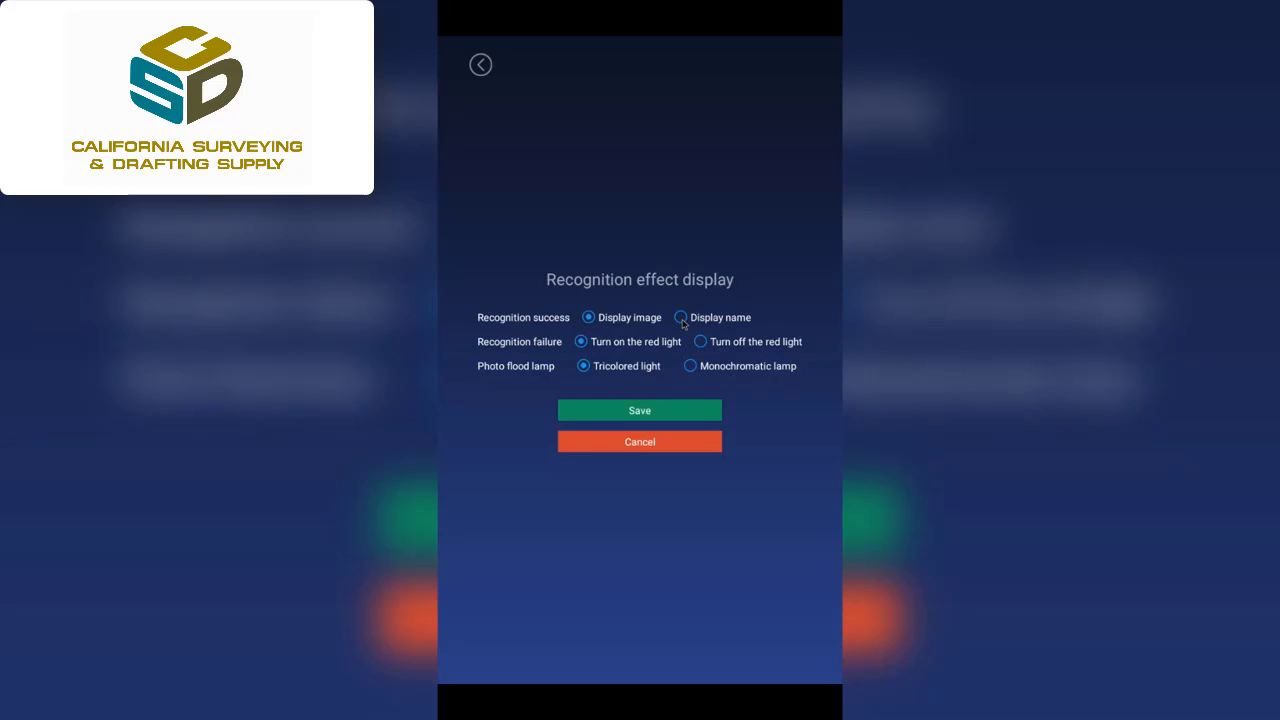
click(686, 345)
click(691, 367)
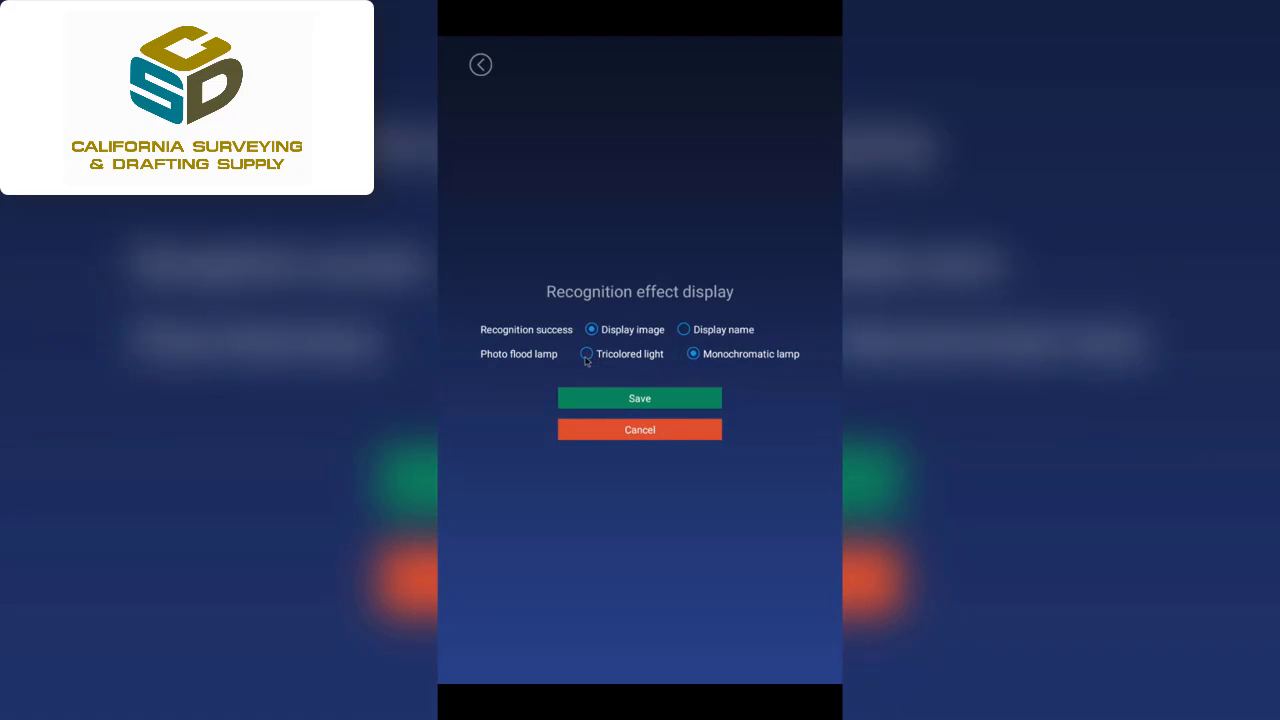
right_click(586, 361)
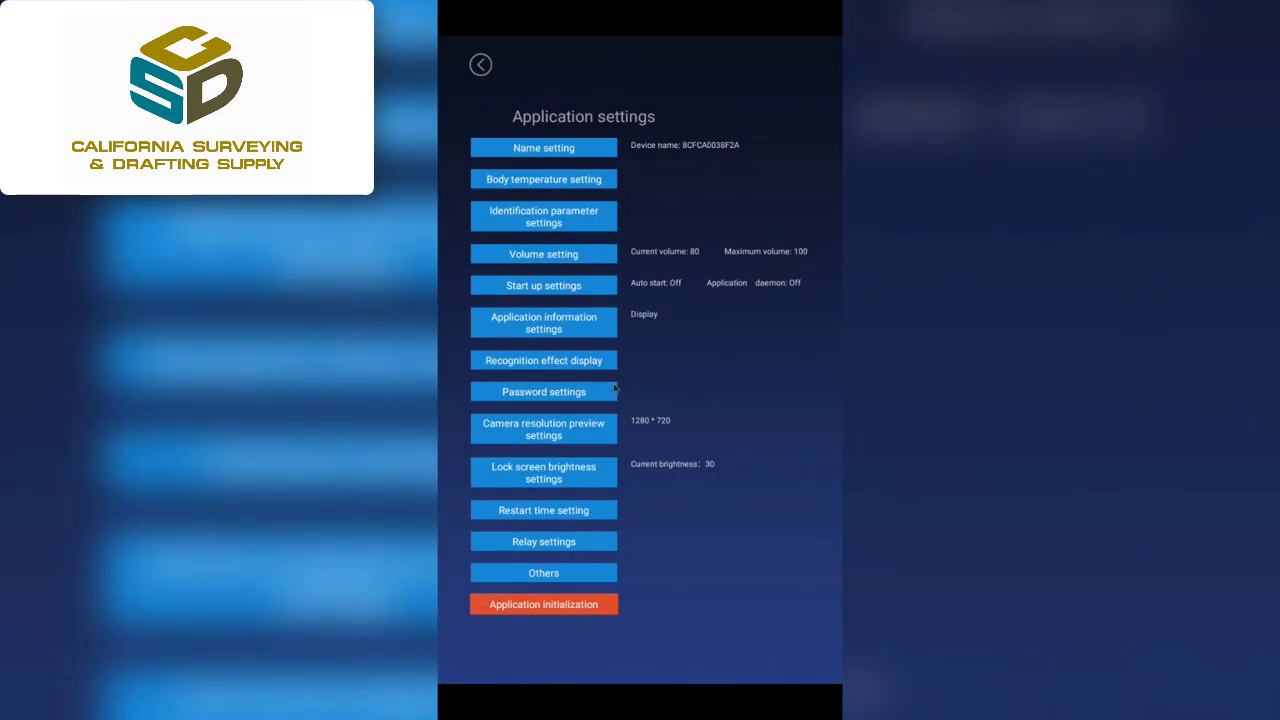
View the password settings form and return to the application settings.
click(598, 394)
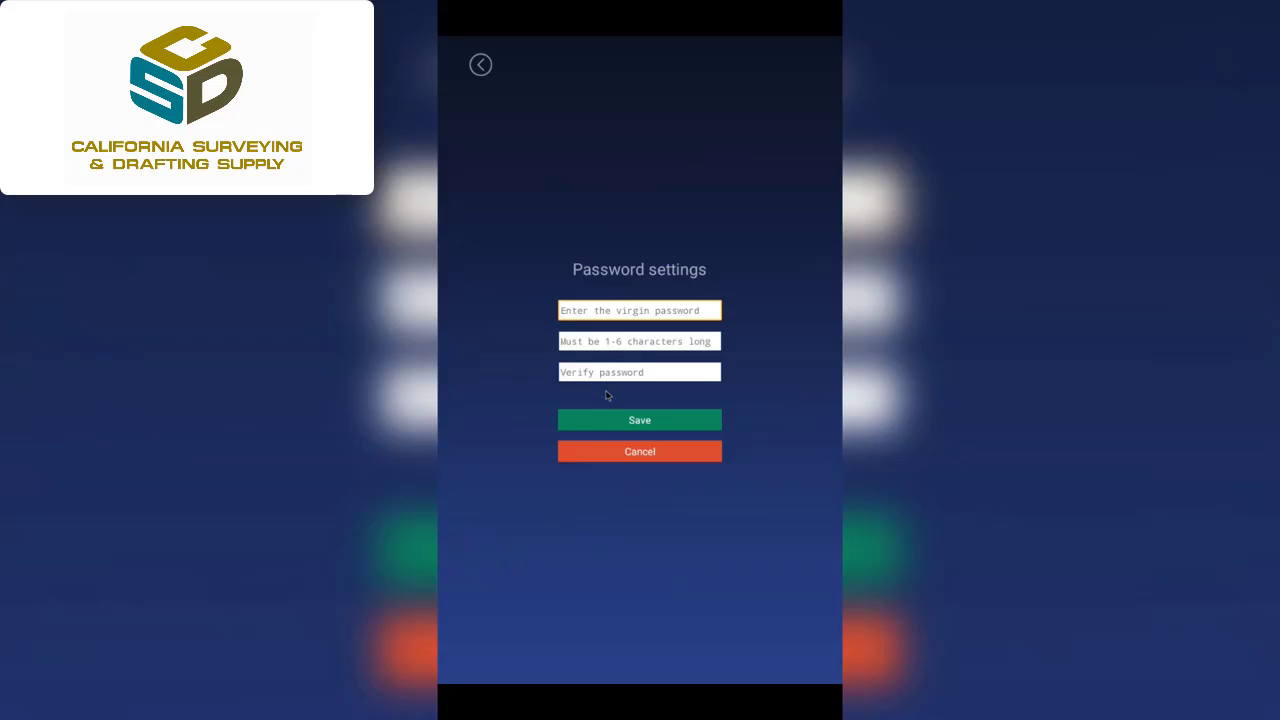
right_click(606, 395)
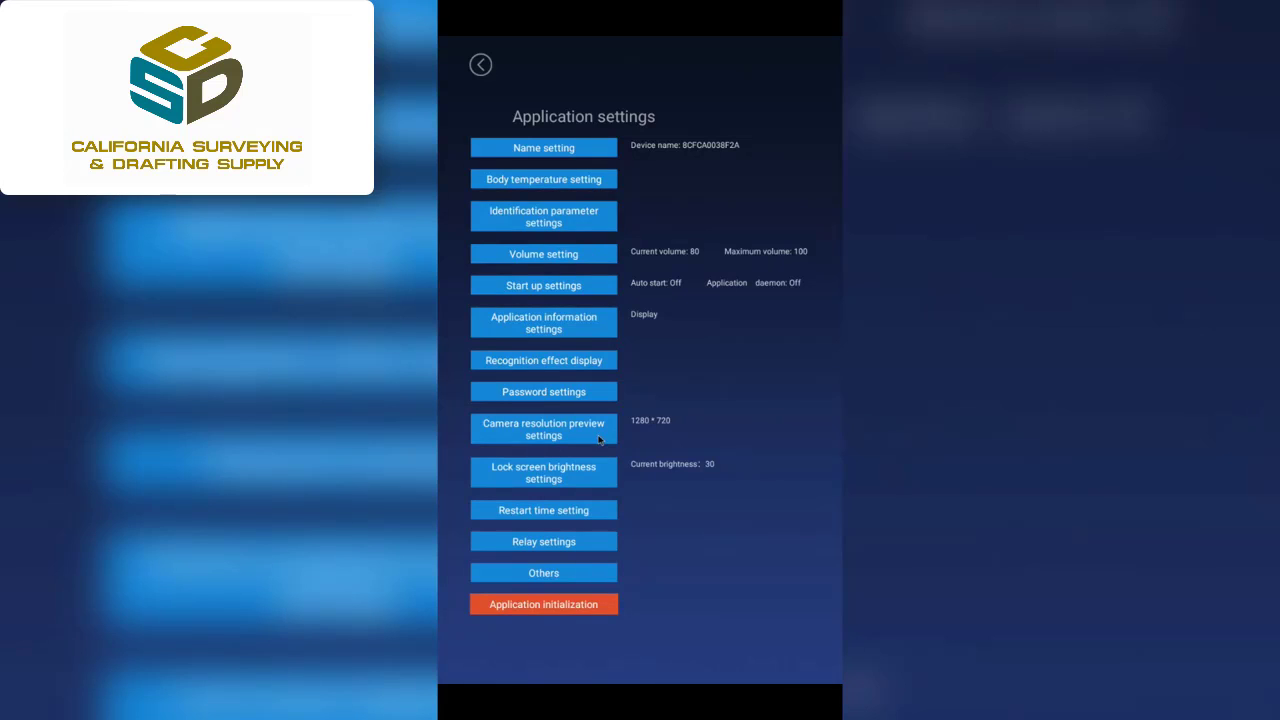
Set the camera preview resolution to 640 * 480 and save it.
click(600, 440)
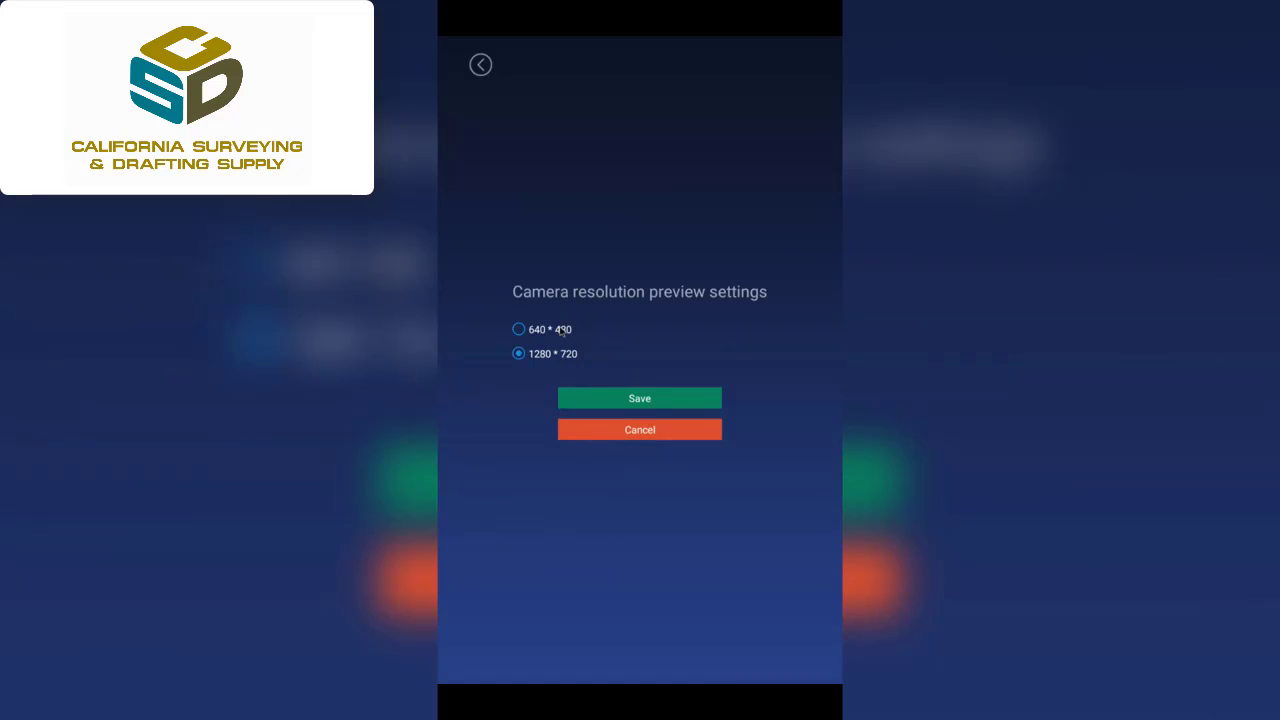
click(561, 331)
click(621, 400)
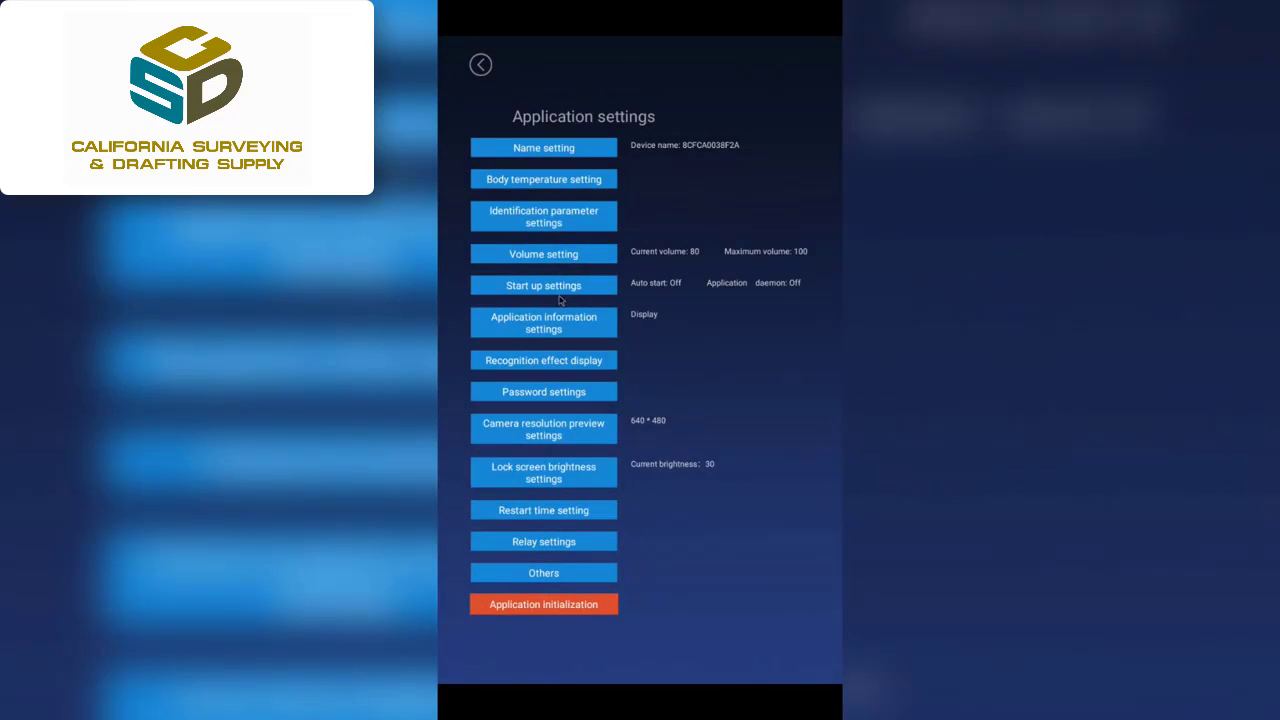
Change the application information setting from Display to Hide and save it.
click(560, 333)
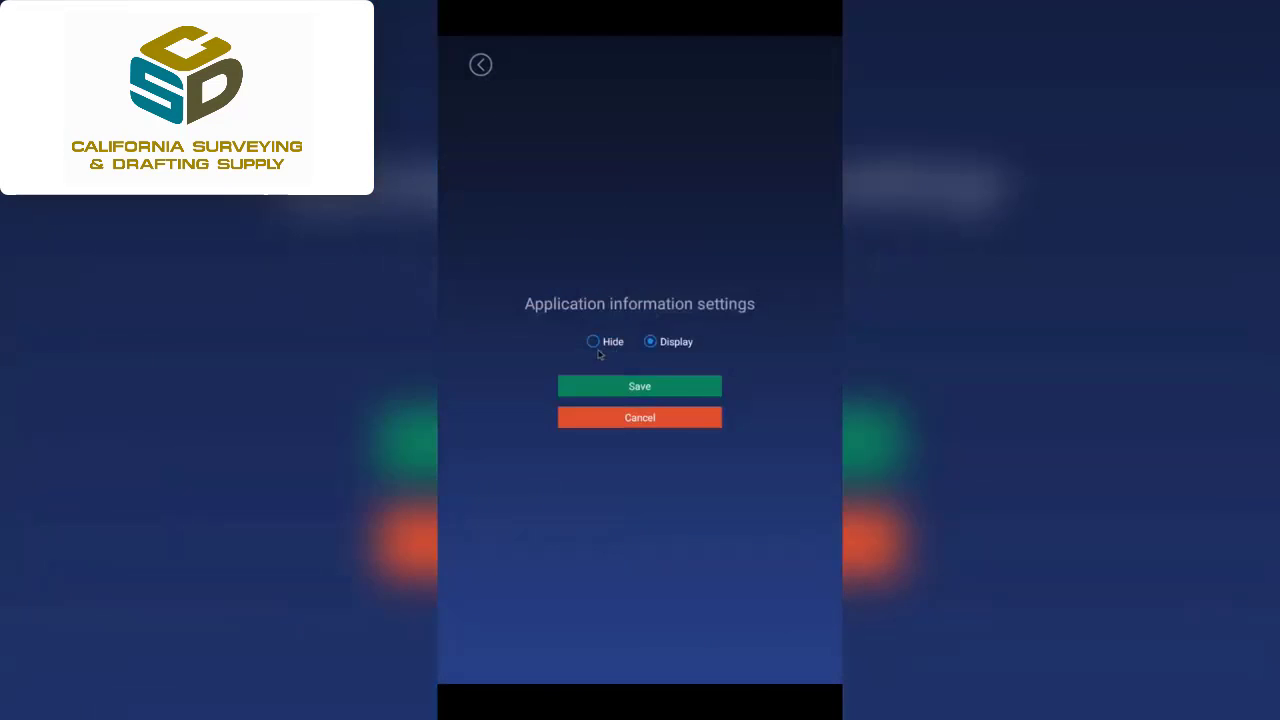
click(602, 341)
click(612, 385)
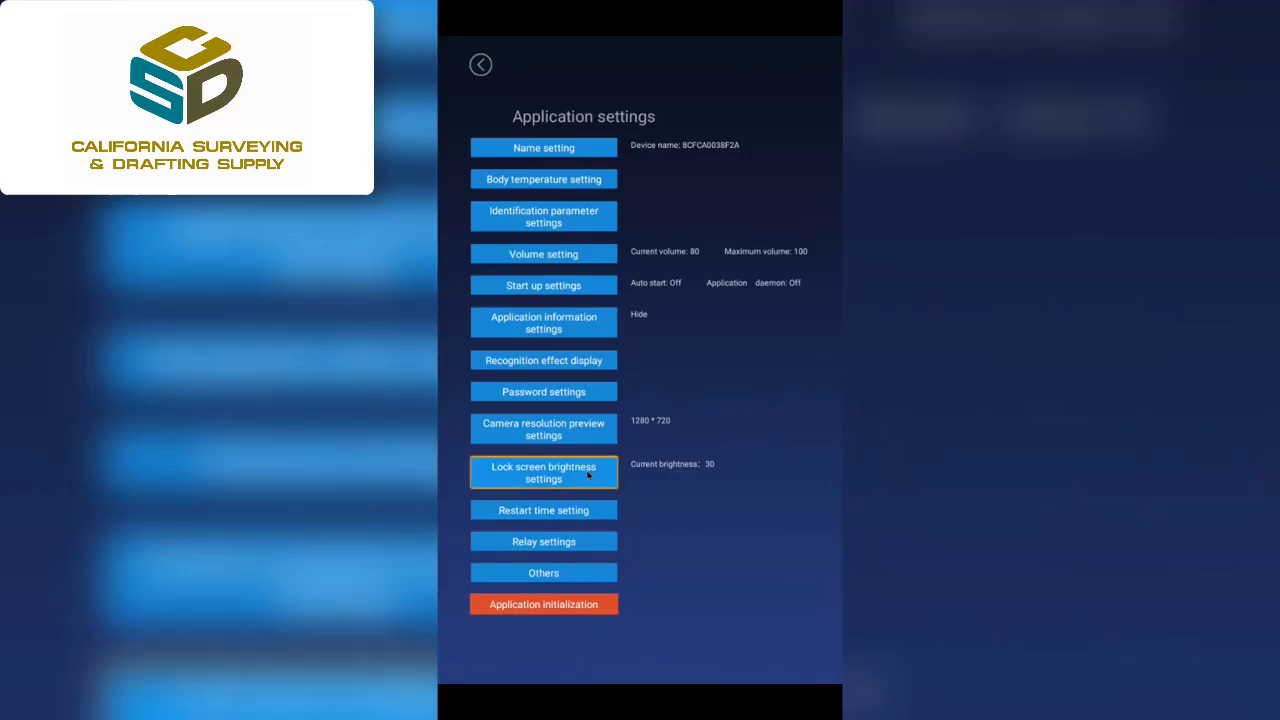
Set the lock screen brightness to 23 and save it.
click(588, 475)
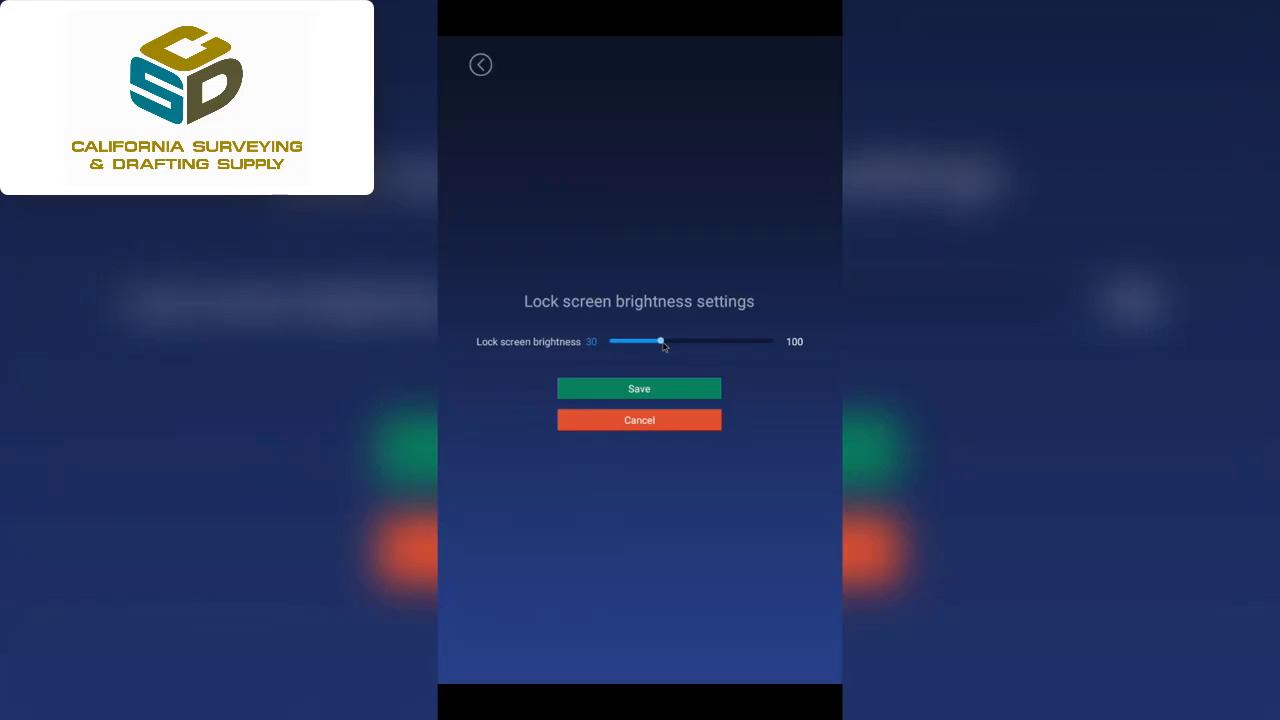
drag(663, 345, 686, 345)
click(648, 390)
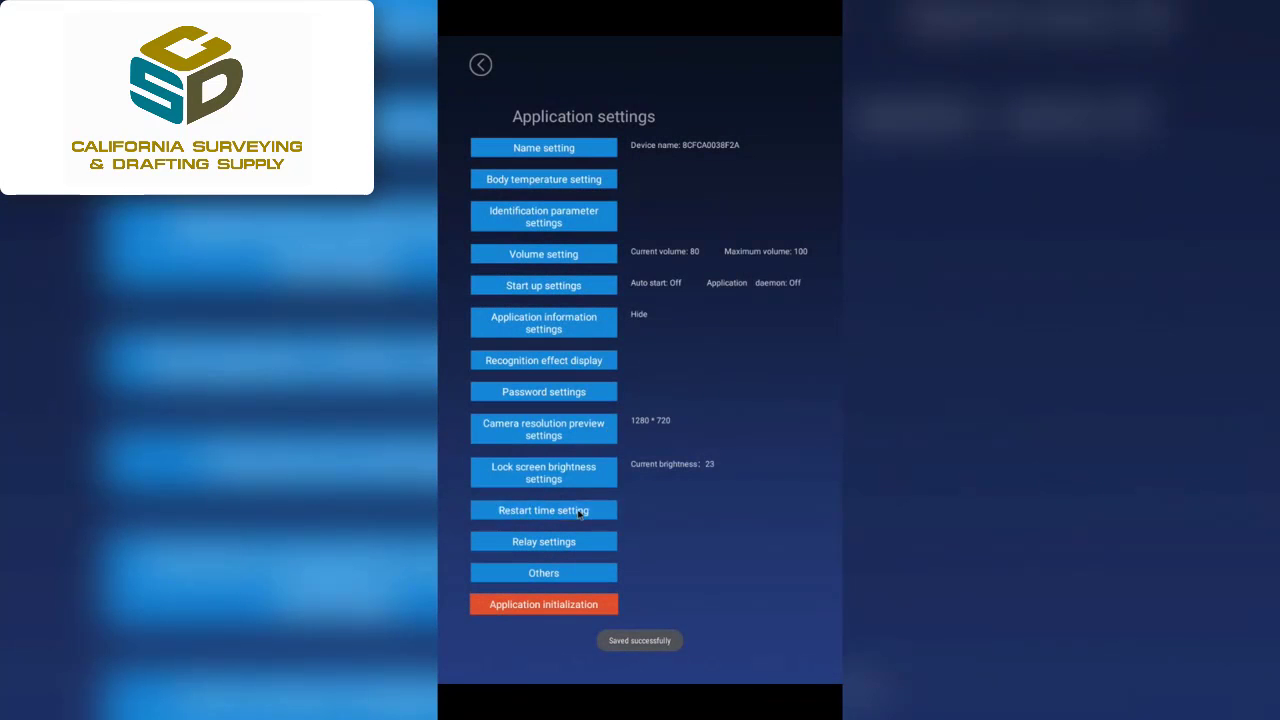
Set the restart time to hour 01 and minute 30 with Restart selected, and save the restart time setting.
click(580, 511)
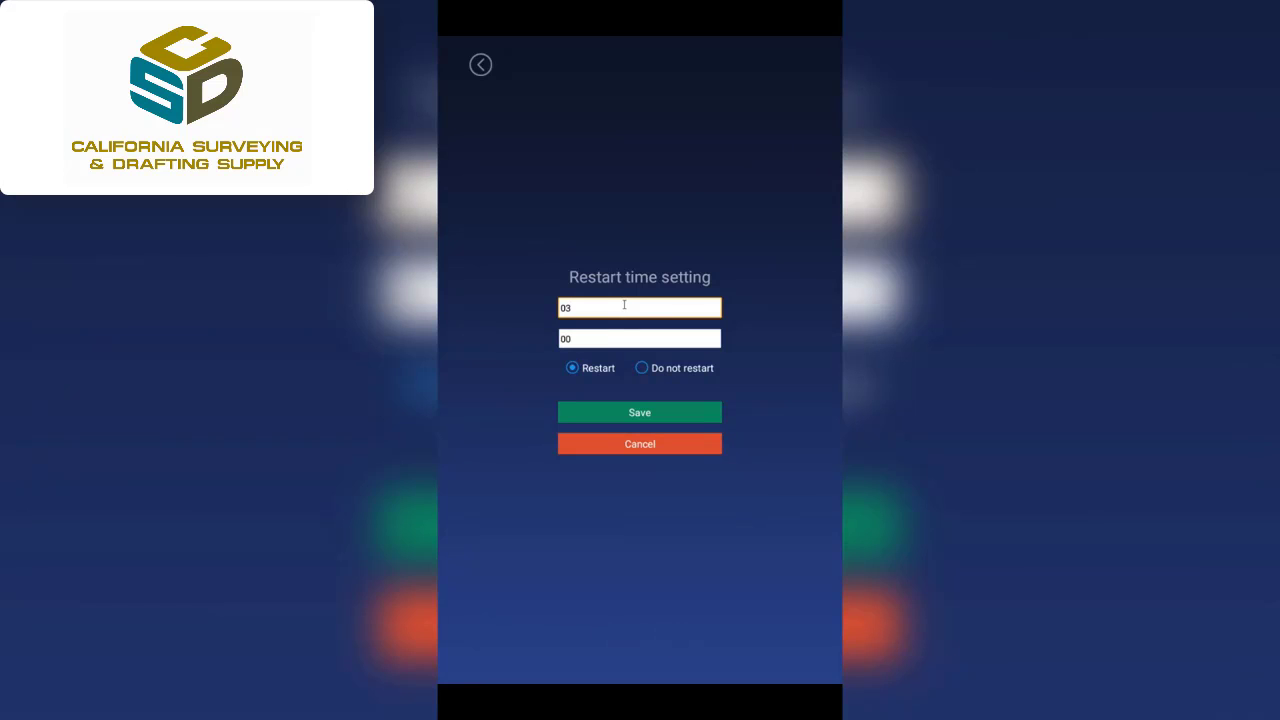
key(BackSpace)
text(1)
double_click(605, 341)
text(30)
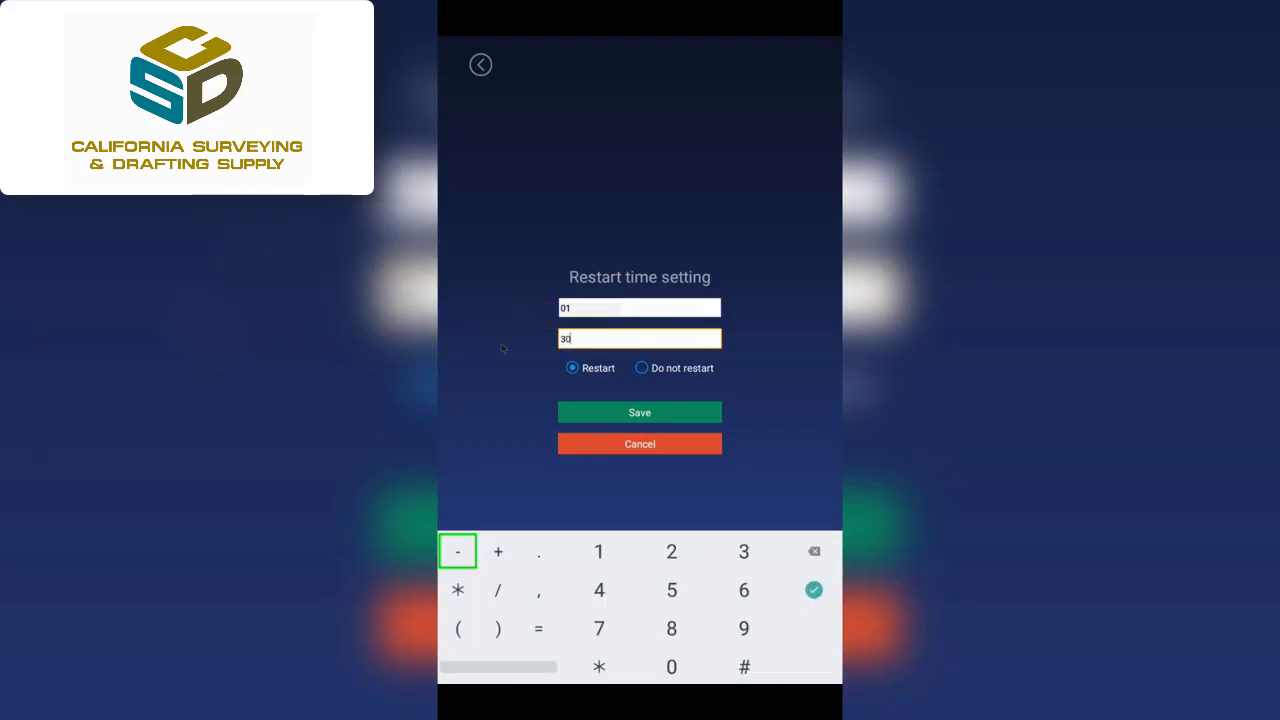
click(502, 379)
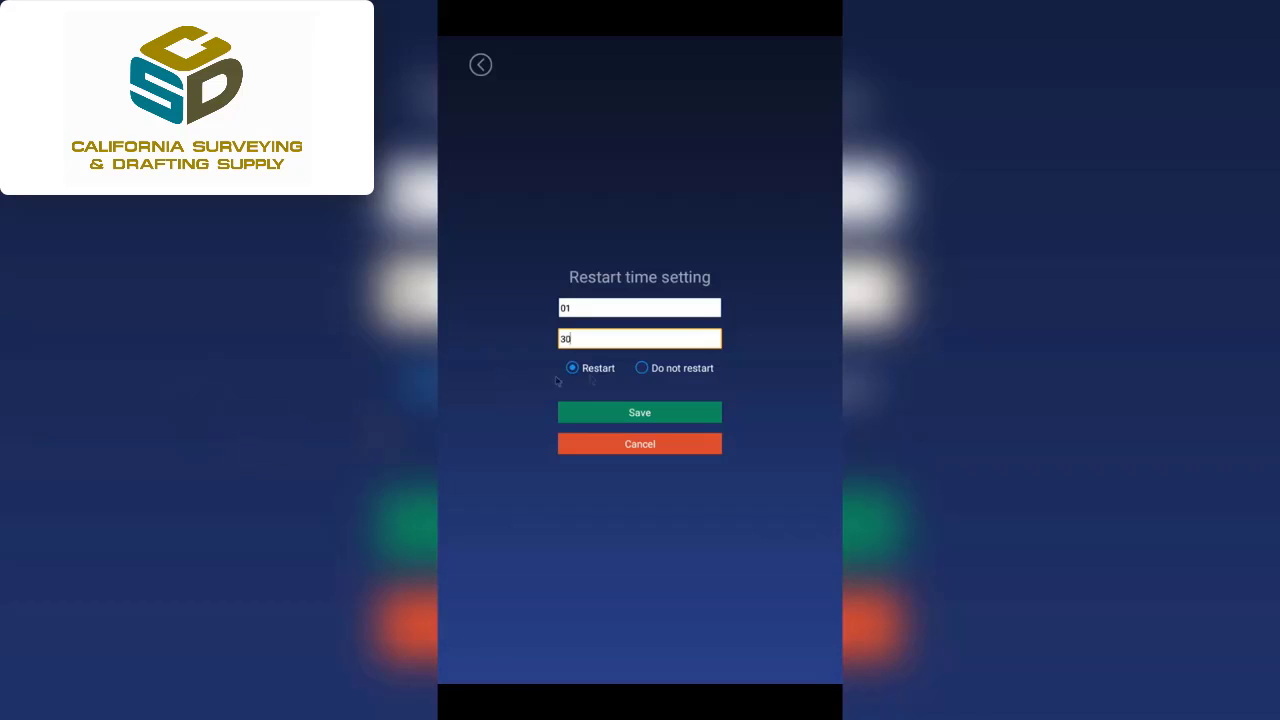
click(647, 413)
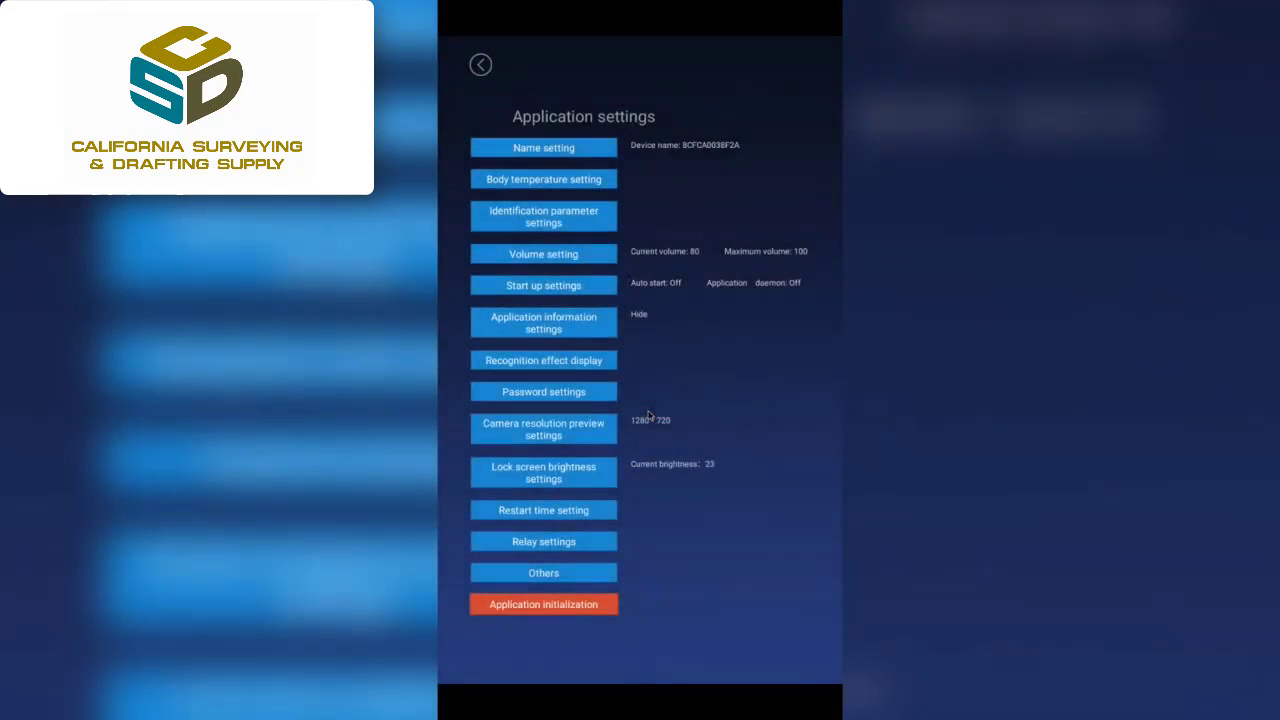
Set the relay delay to 8 and the relay mode to Mode 2, and save the relay settings.
click(595, 541)
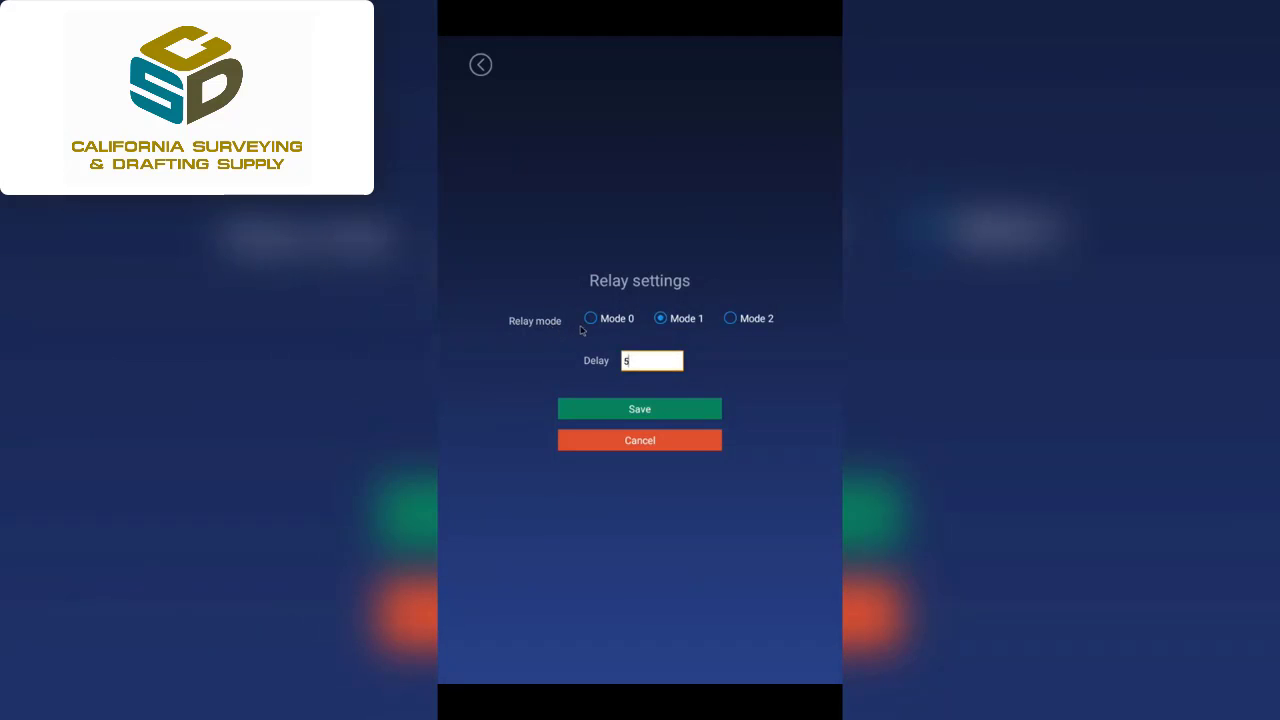
drag(635, 362, 604, 366)
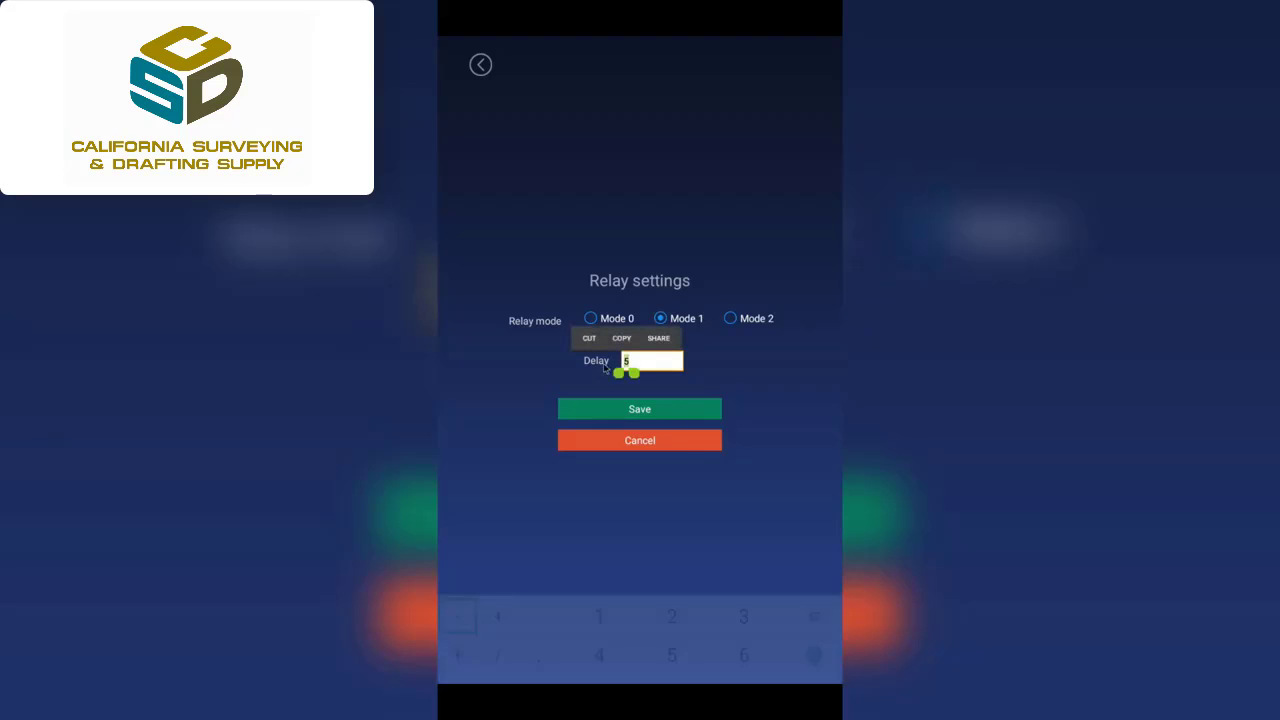
text(8)
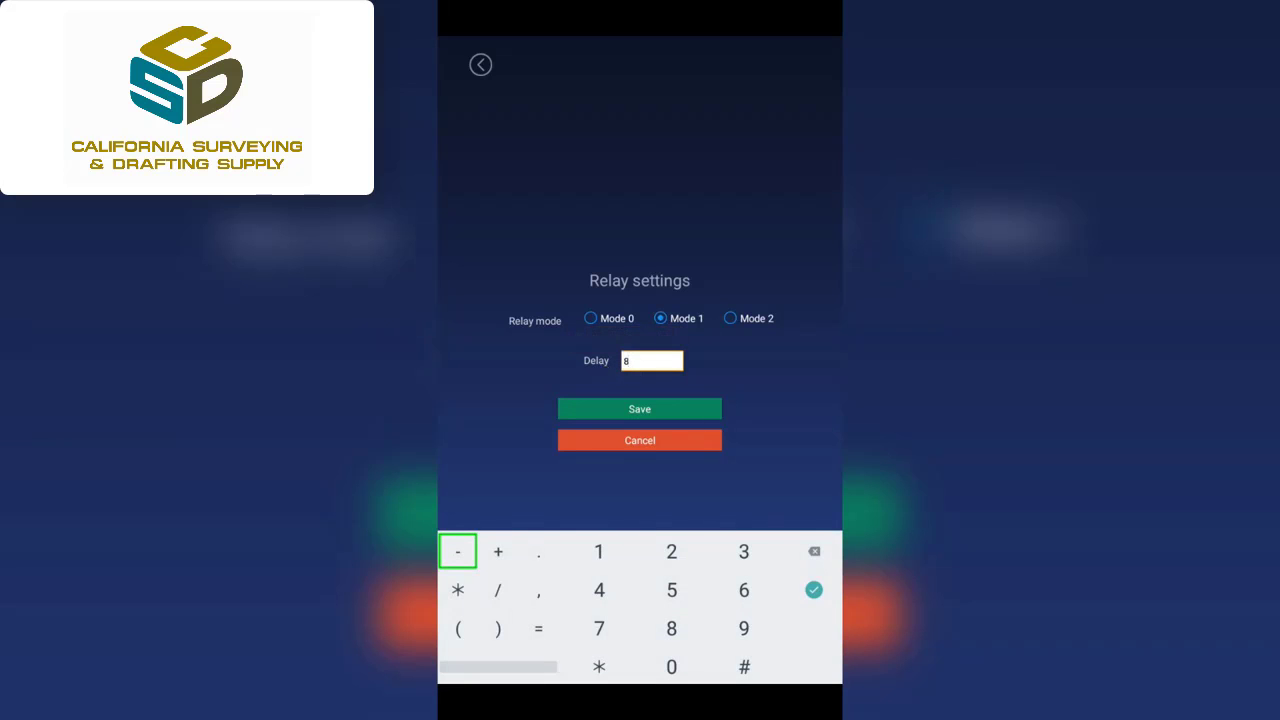
key(Return)
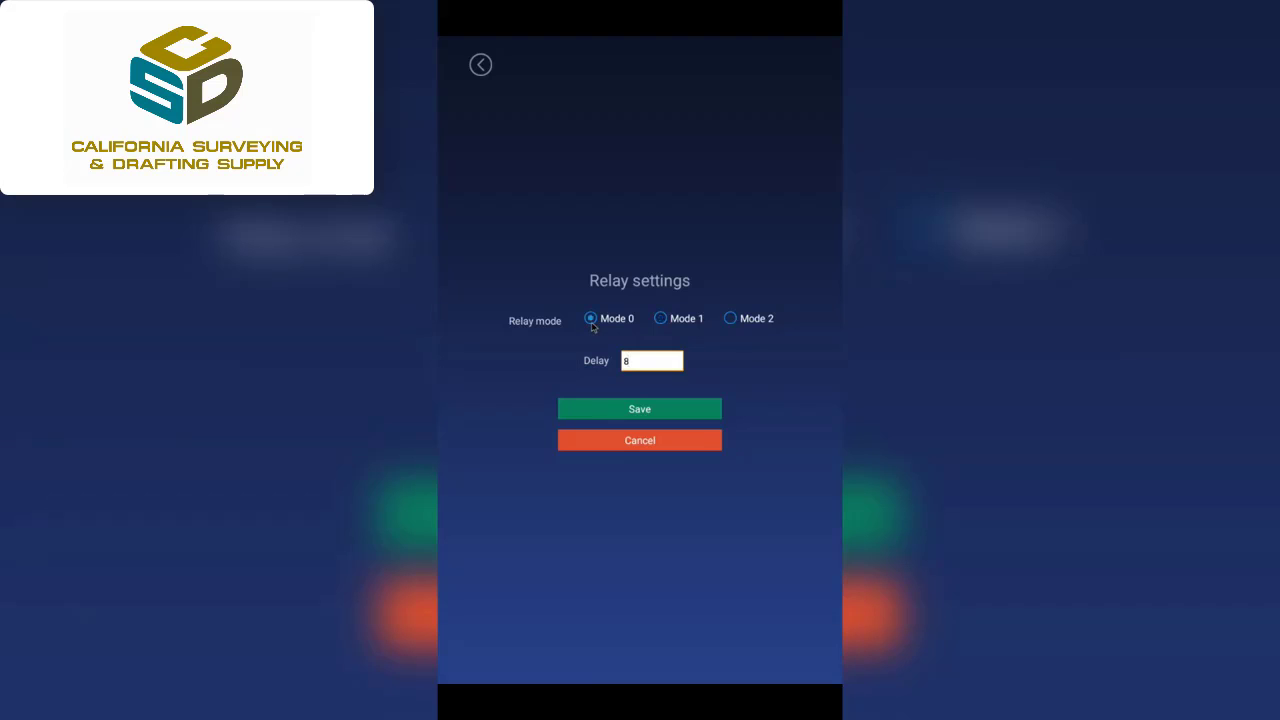
click(676, 322)
click(733, 319)
click(695, 405)
Try turning on the callback and communication address settings under Others, and return to the application settings without saving.
click(596, 576)
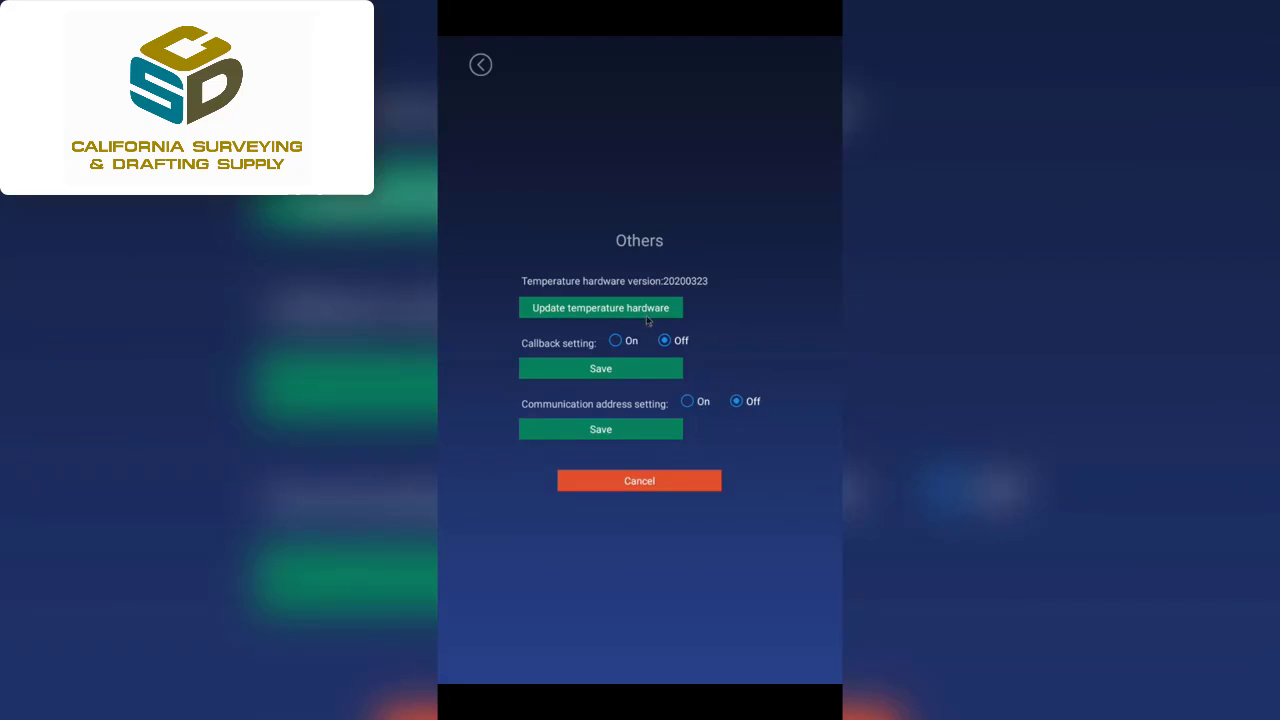
click(622, 342)
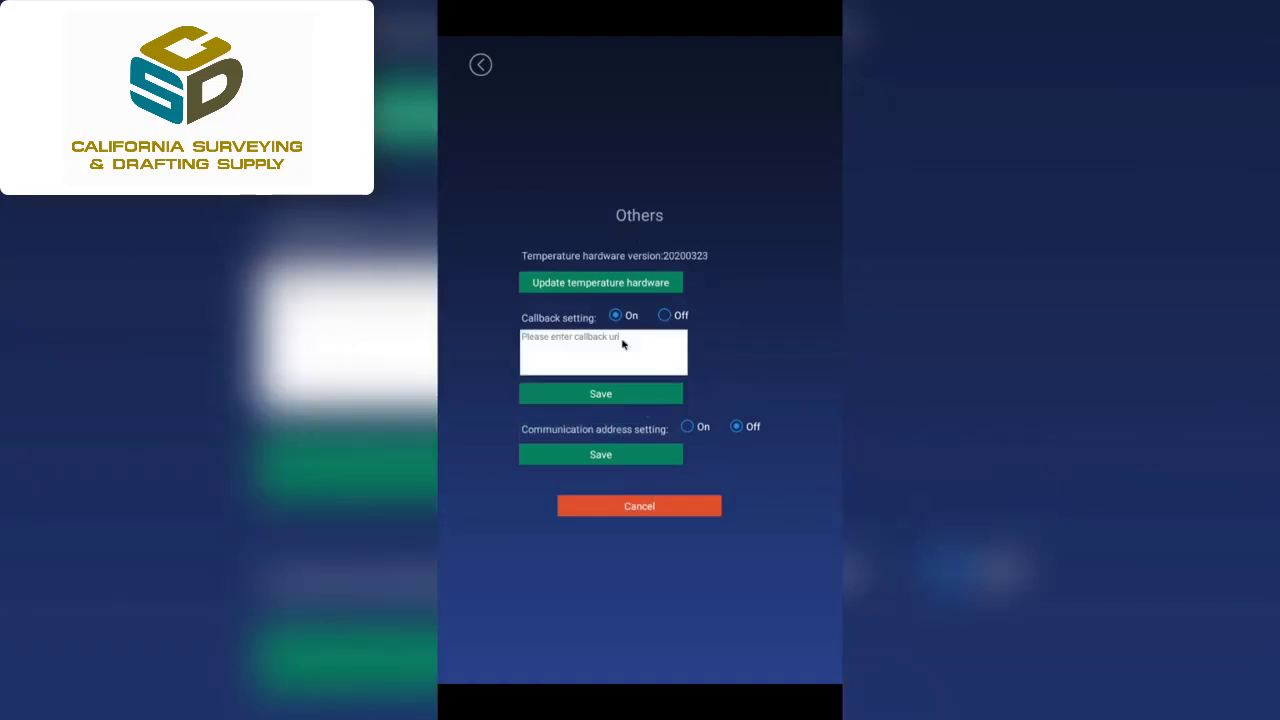
click(689, 427)
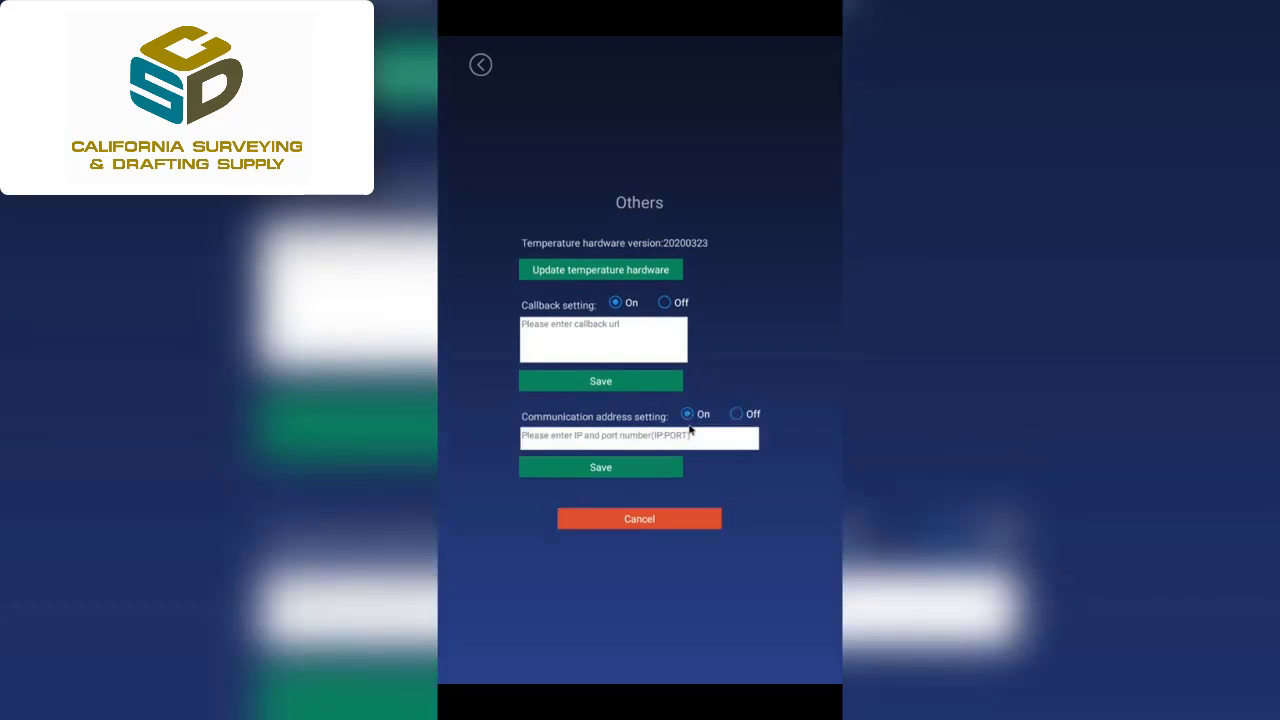
click(690, 438)
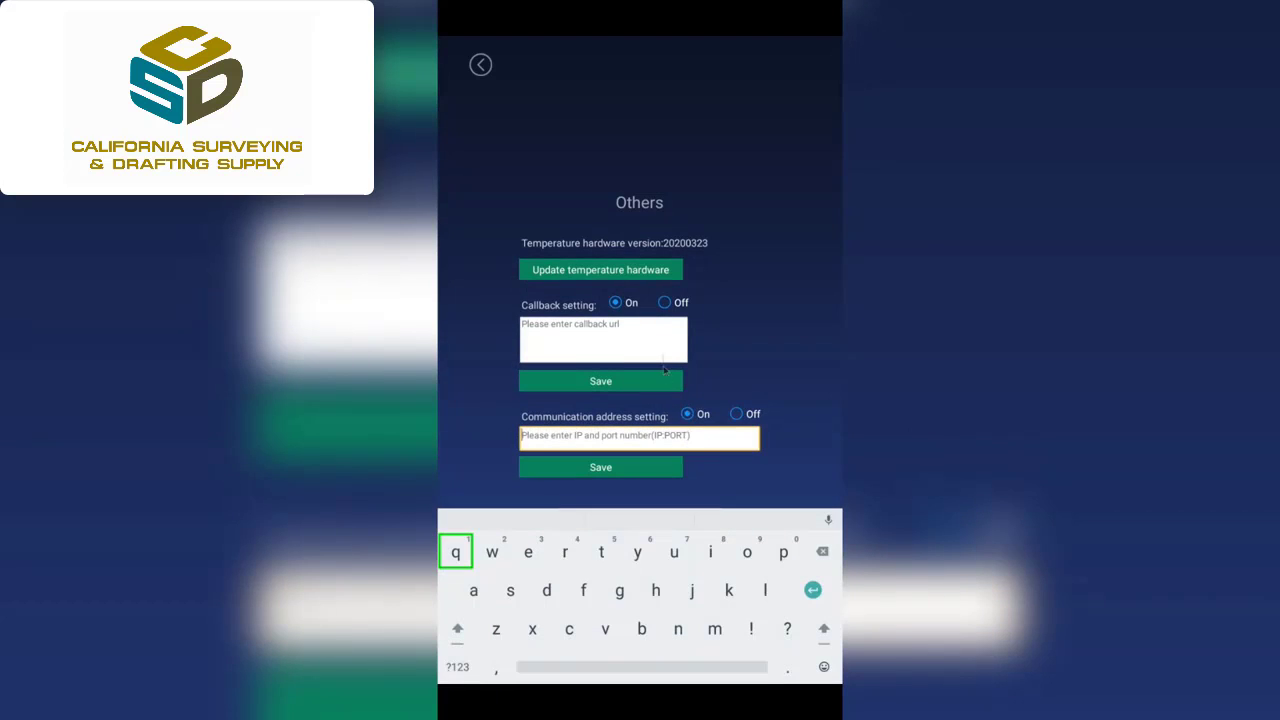
click(744, 340)
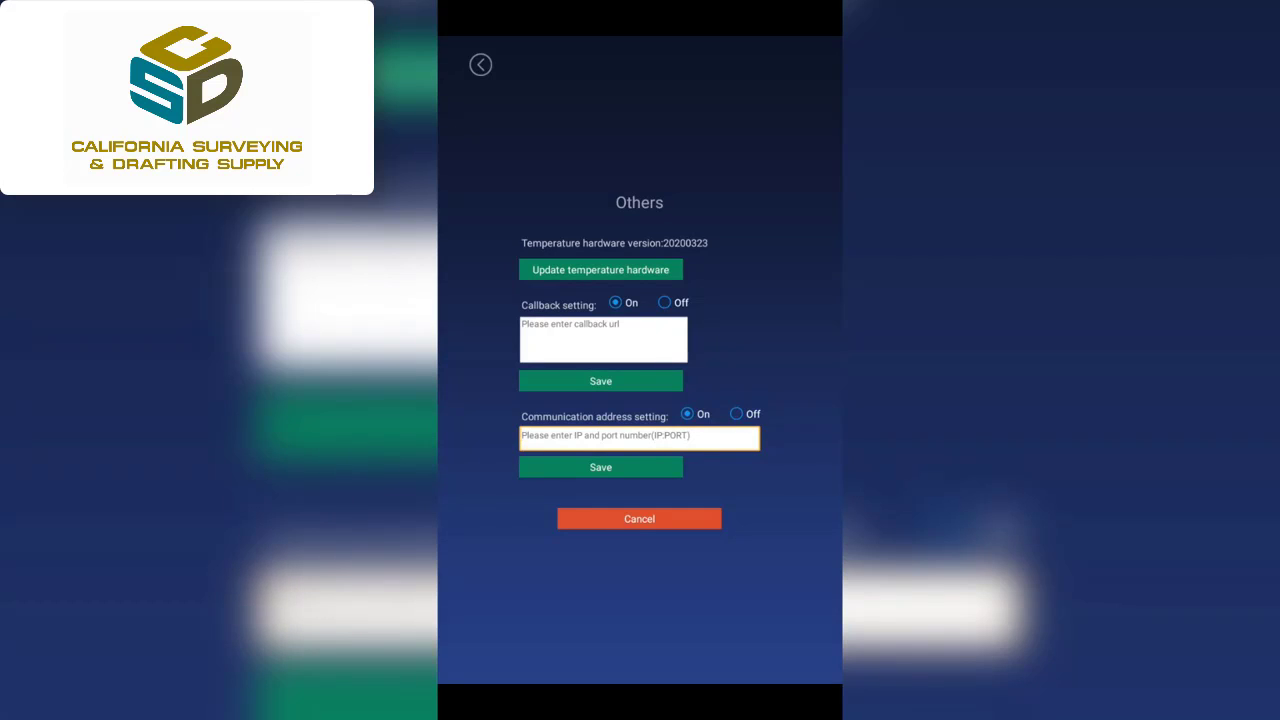
right_click(748, 461)
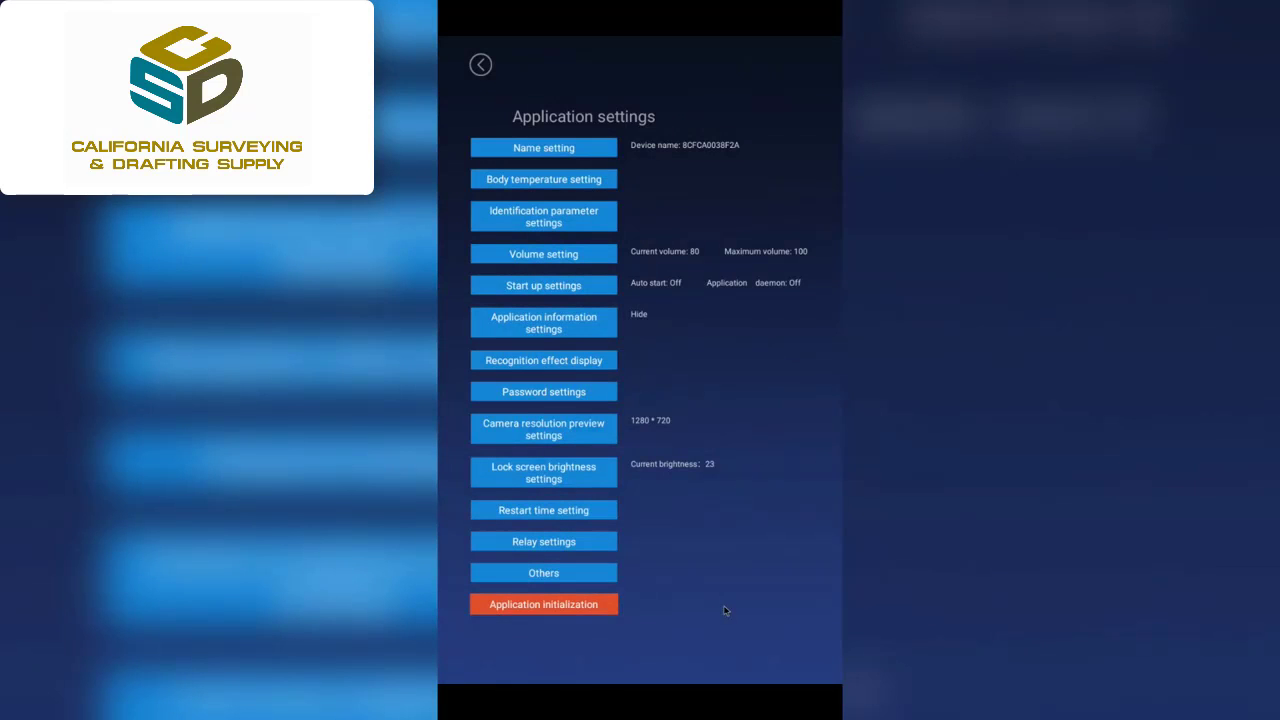
Open the application initialization confirmation and cancel the initialization.
click(614, 608)
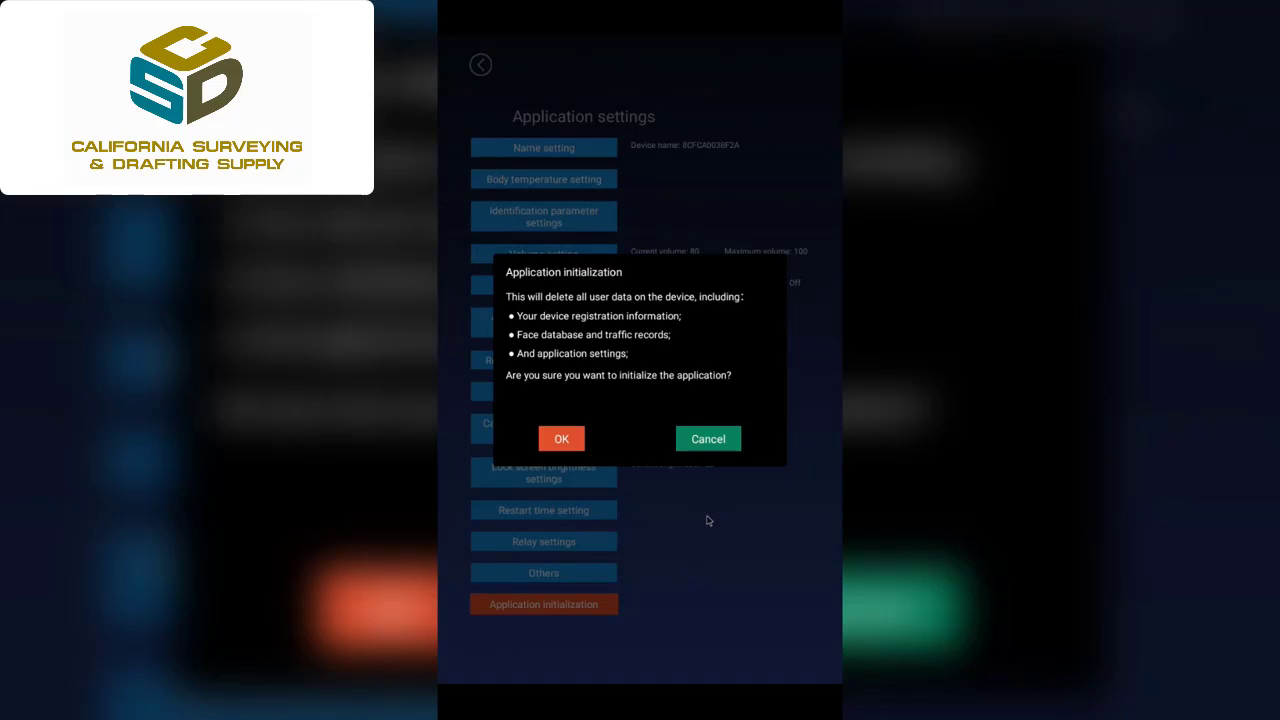
click(708, 439)
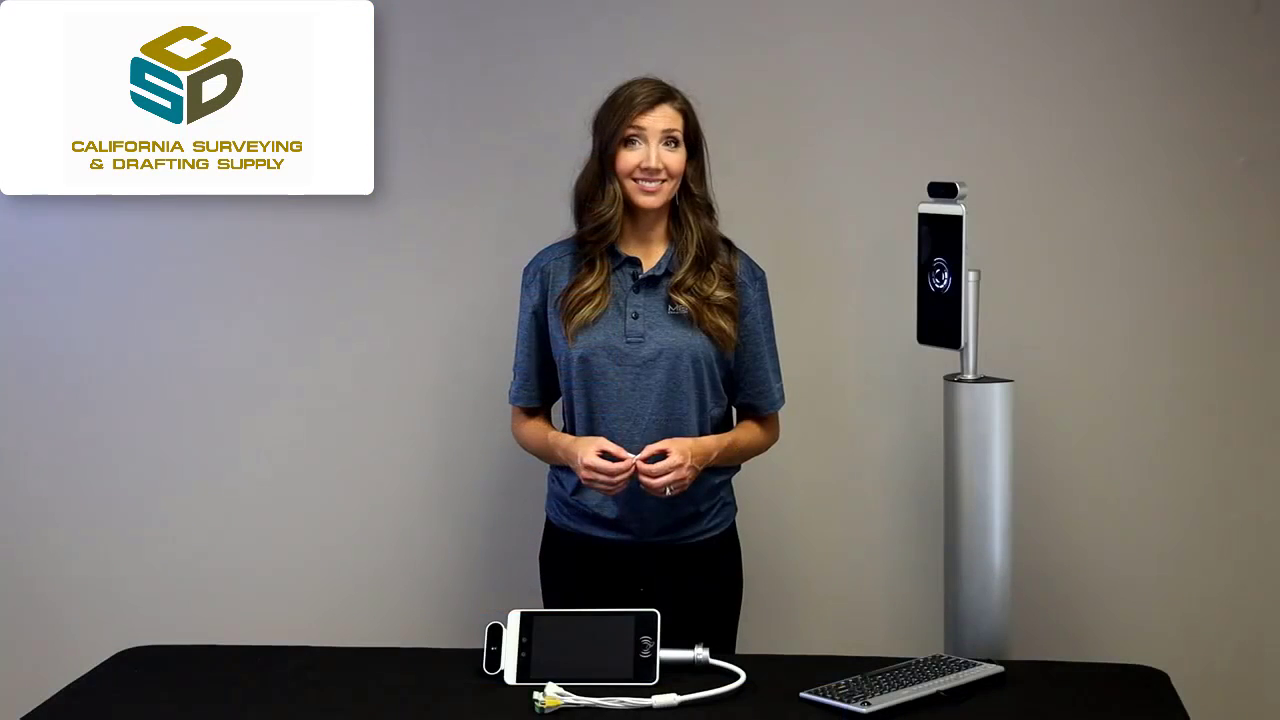